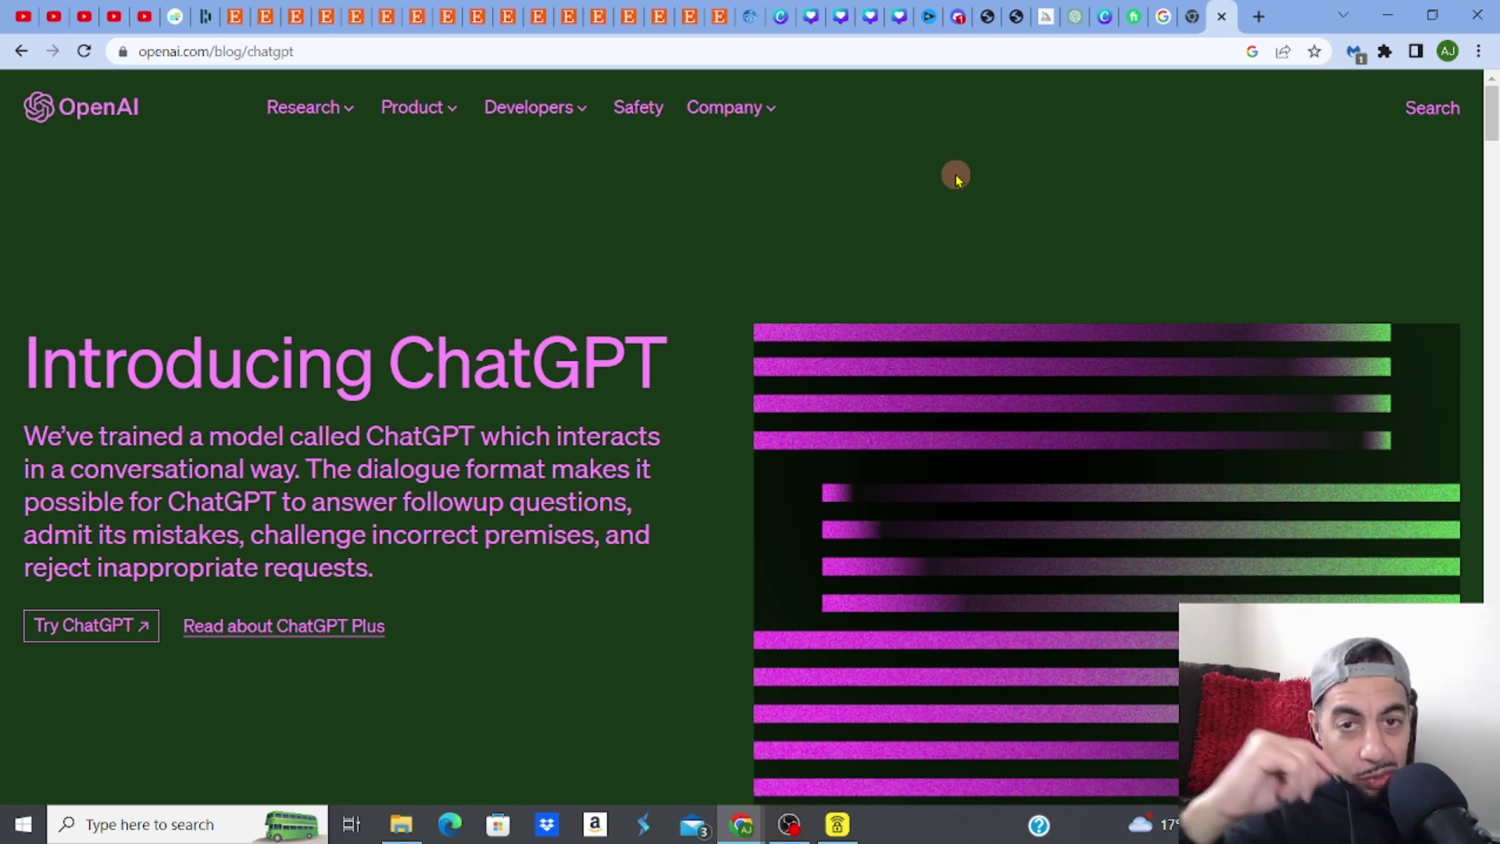
Switch from the openai.com announcement page to the ChatGPT chat tab
left_click(1072, 18)
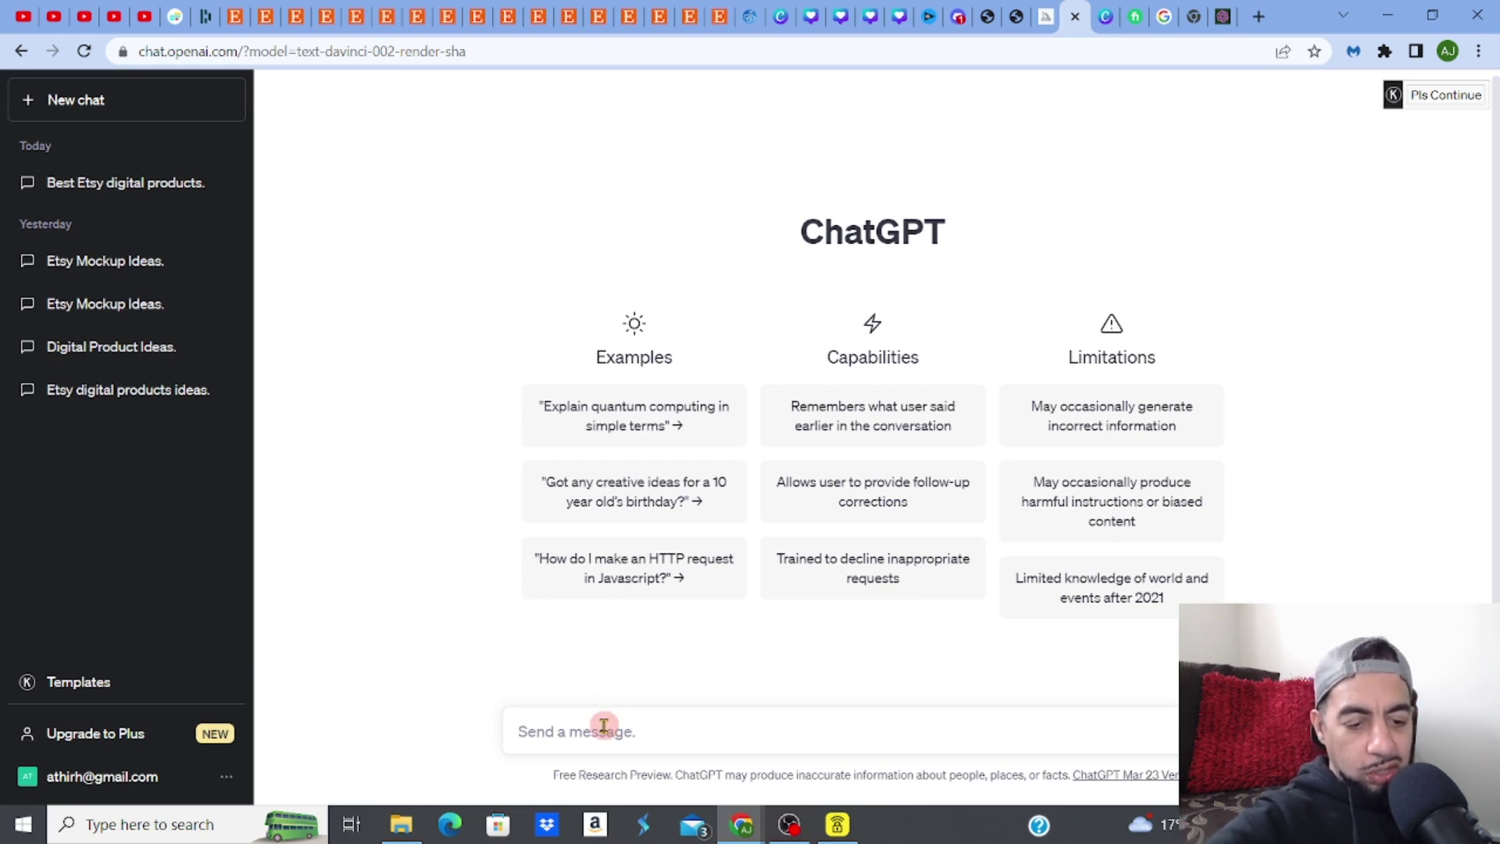
Ask ChatGPT 'what are the best trending digital products to sell on etsy for a profit'
type("what are the")
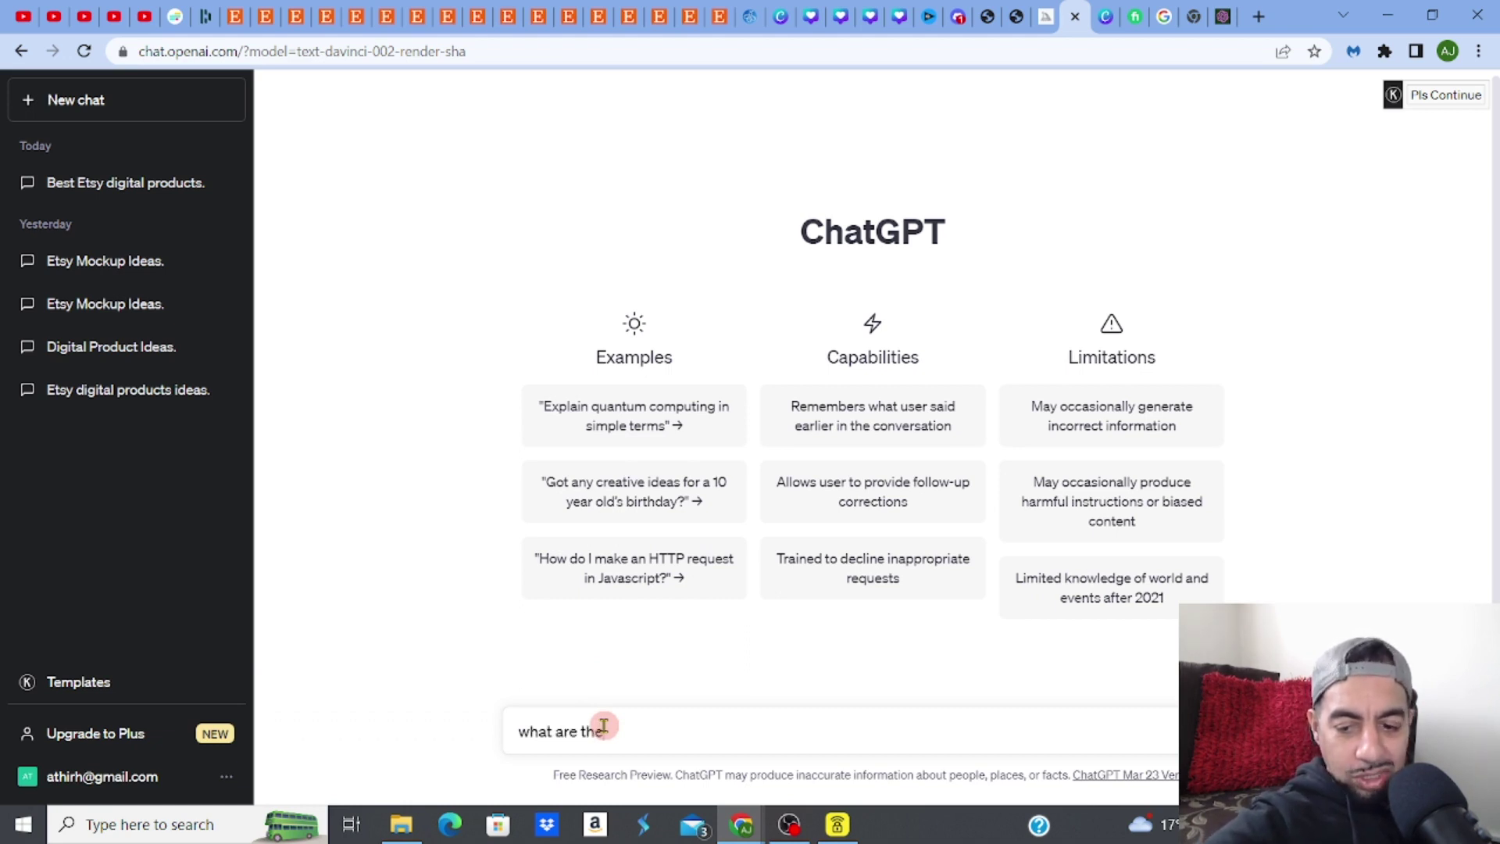
type("best trending")
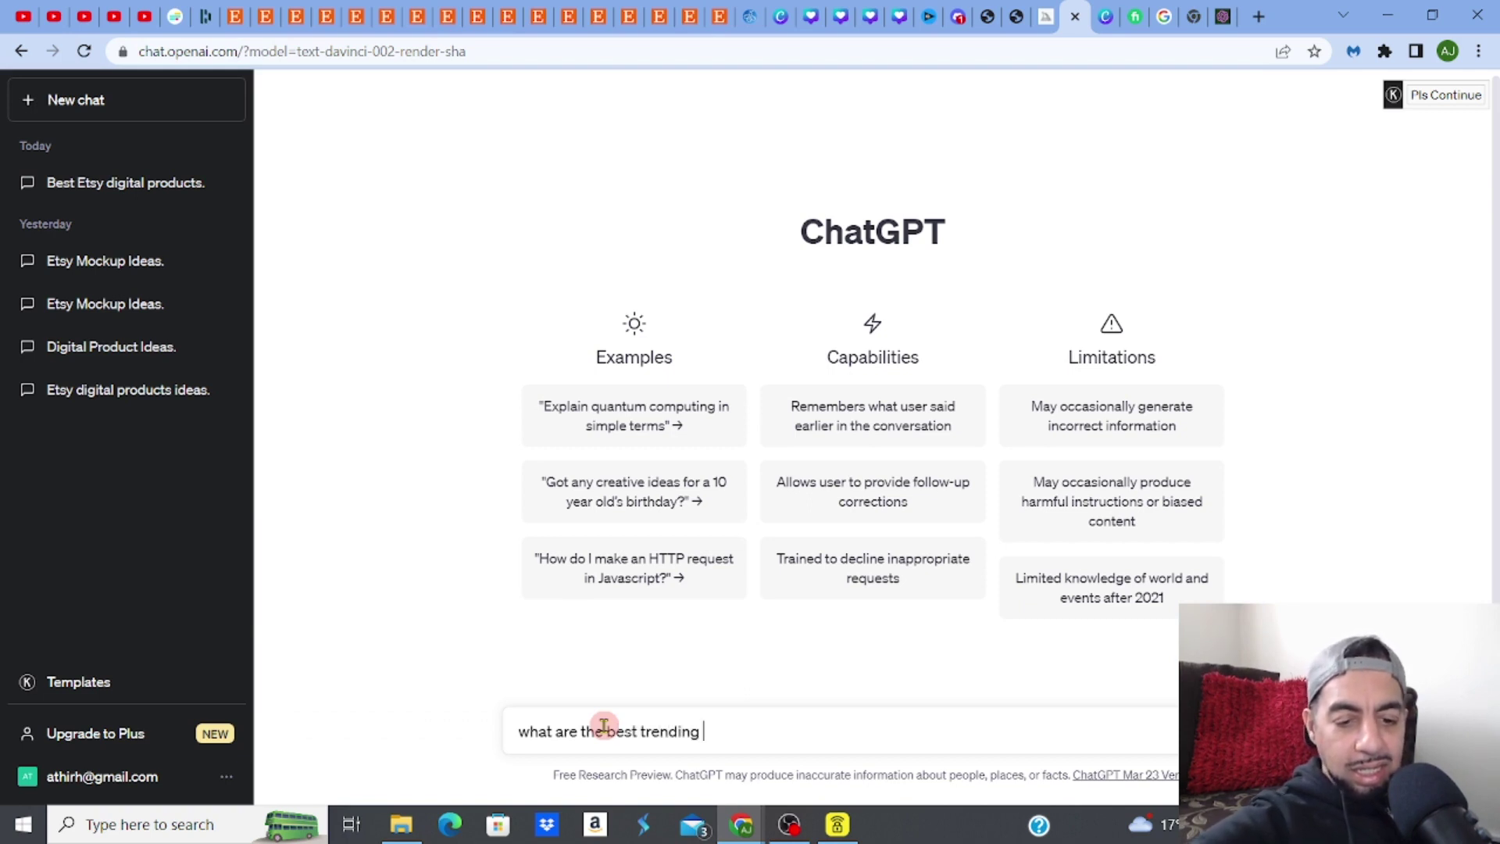
type(" digital")
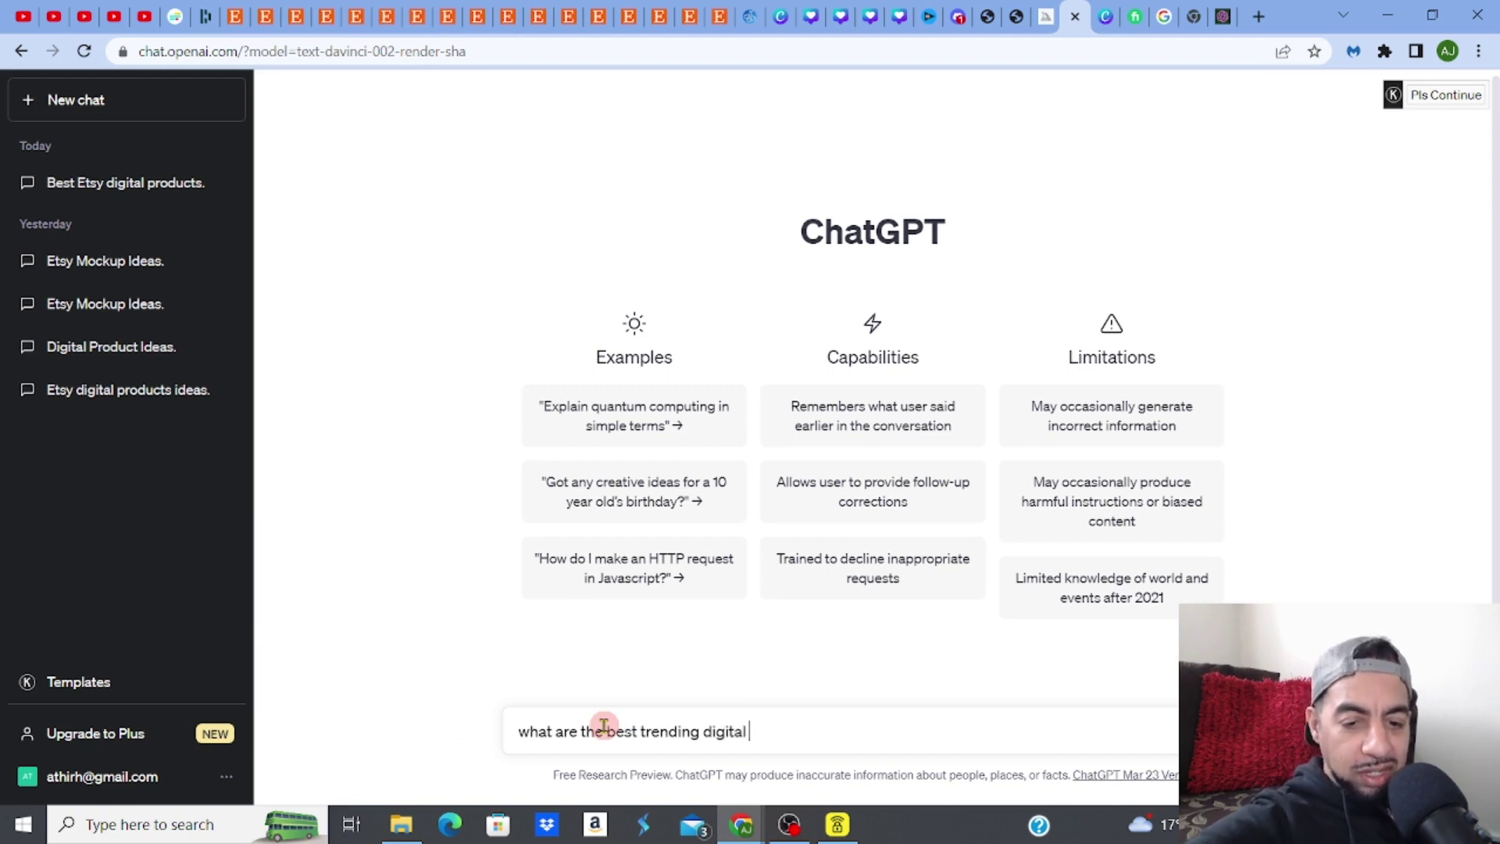
type(" products")
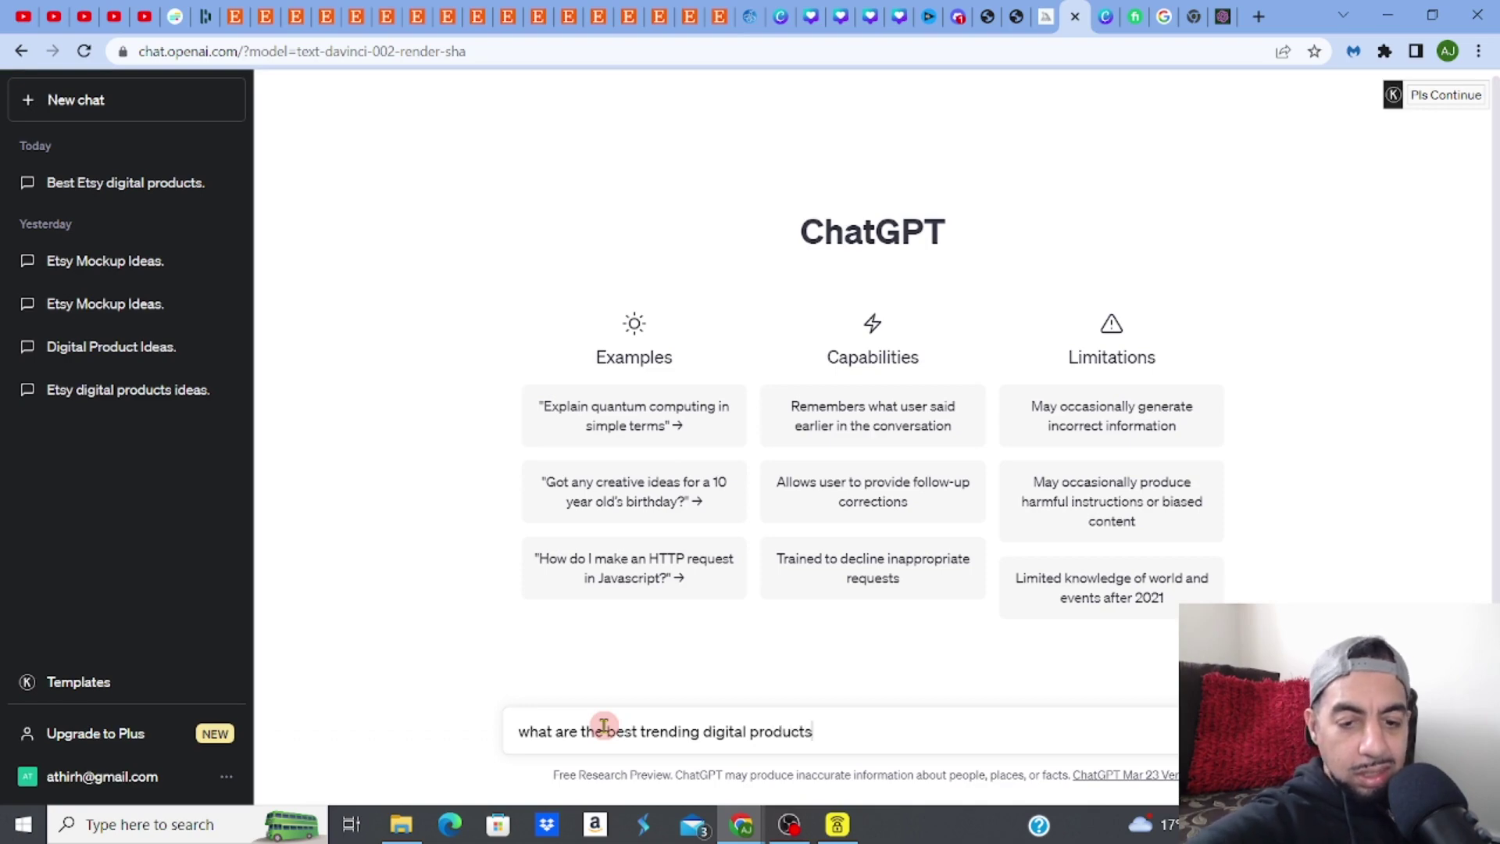
type(" to ")
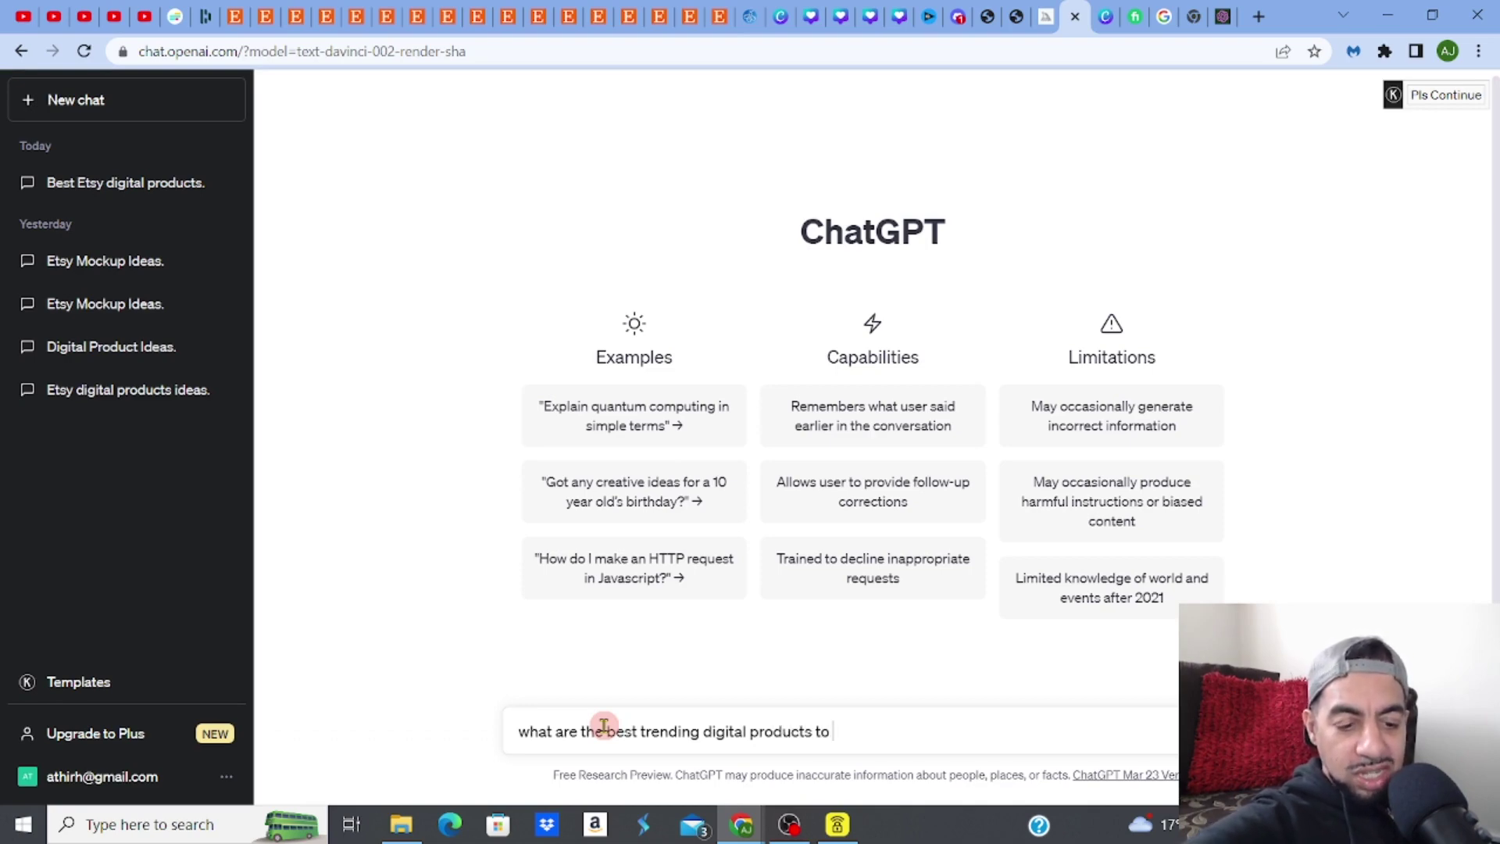
type("sell")
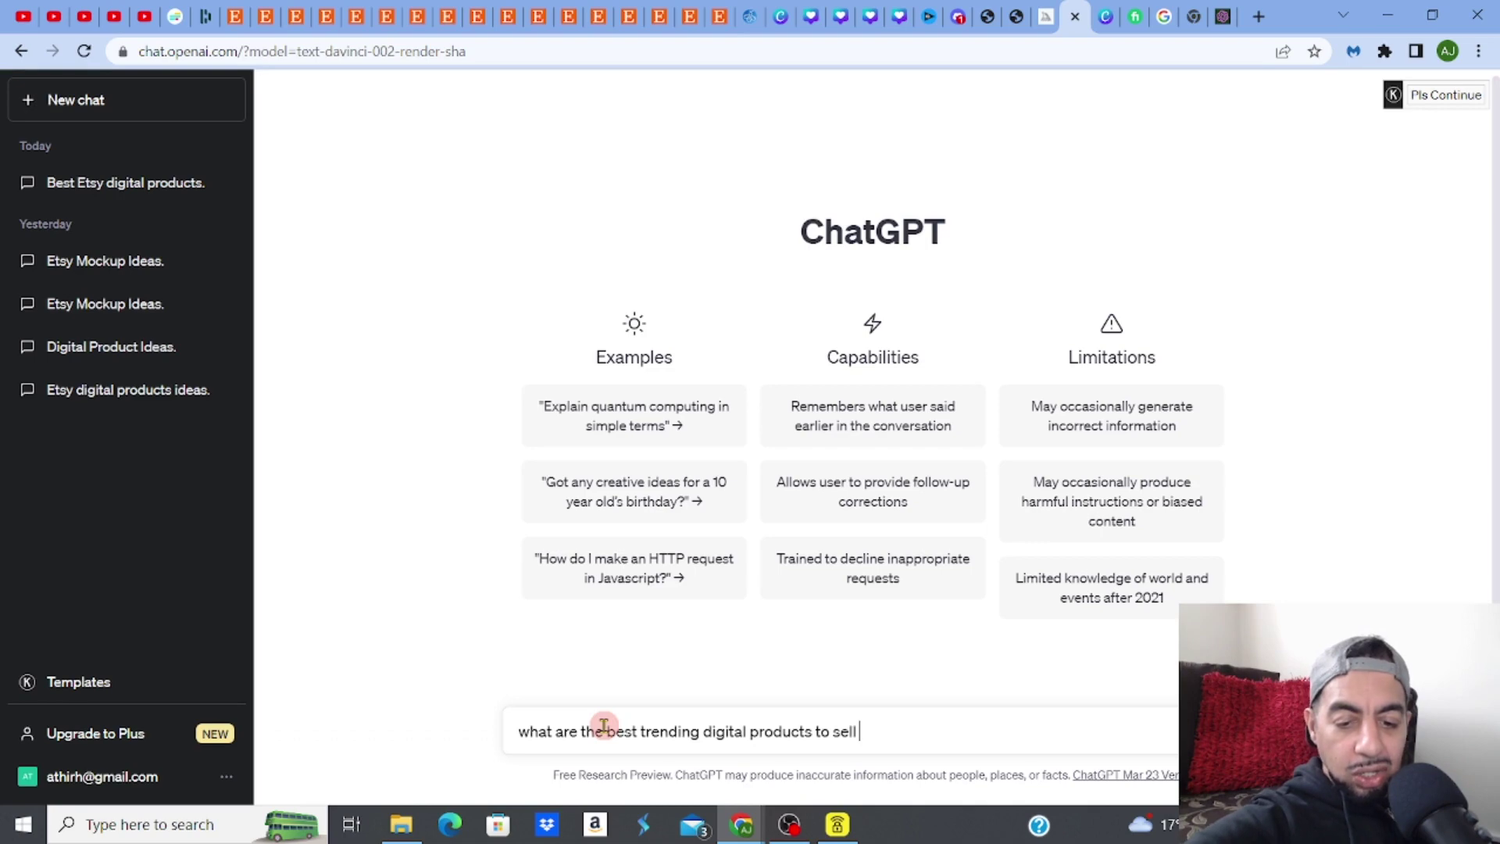
type(" on etsy for a pr")
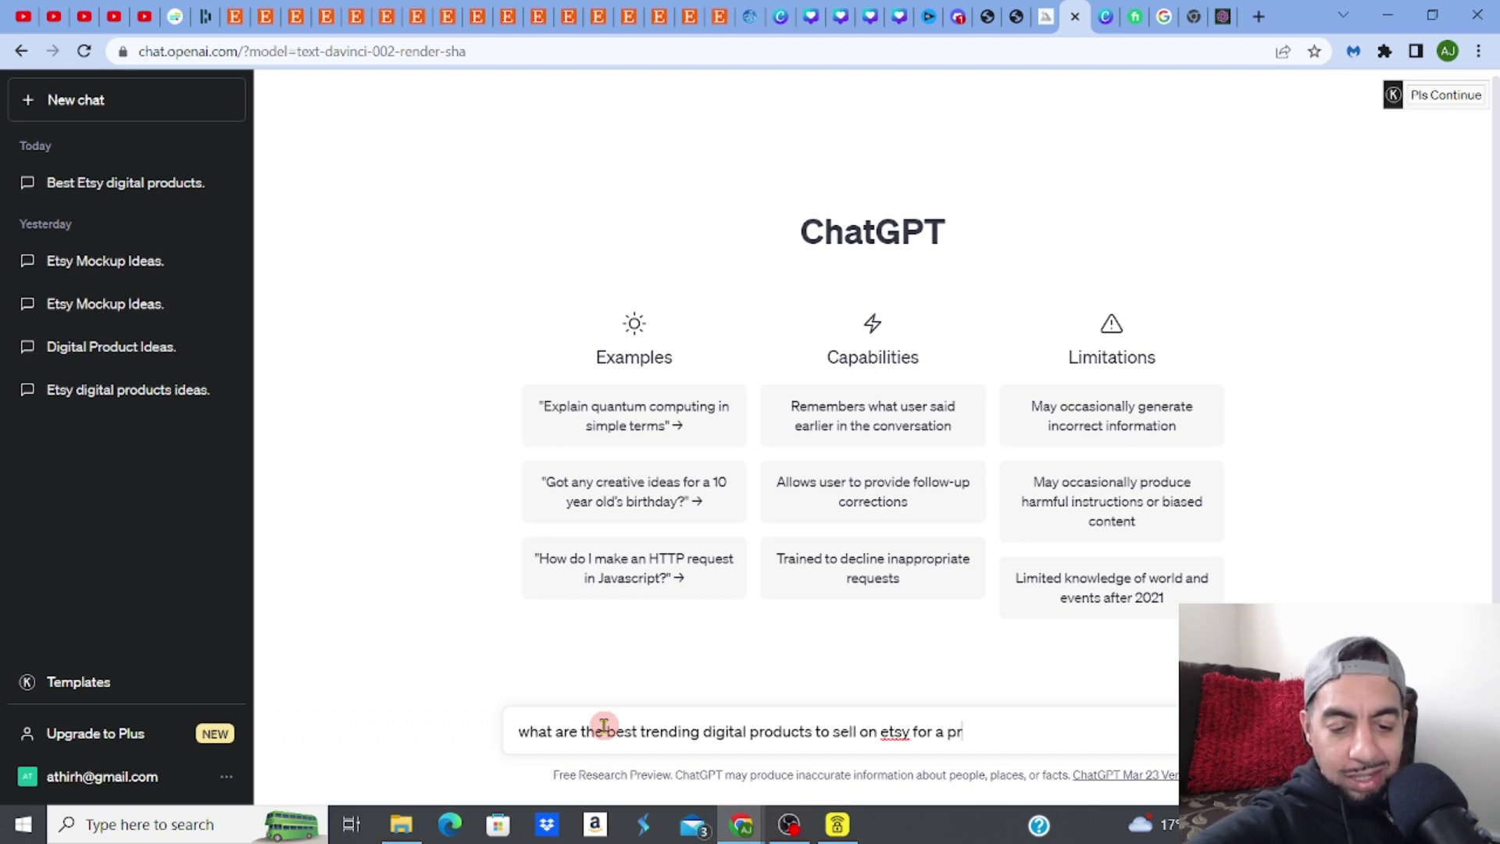
type("ofit")
key("Return")
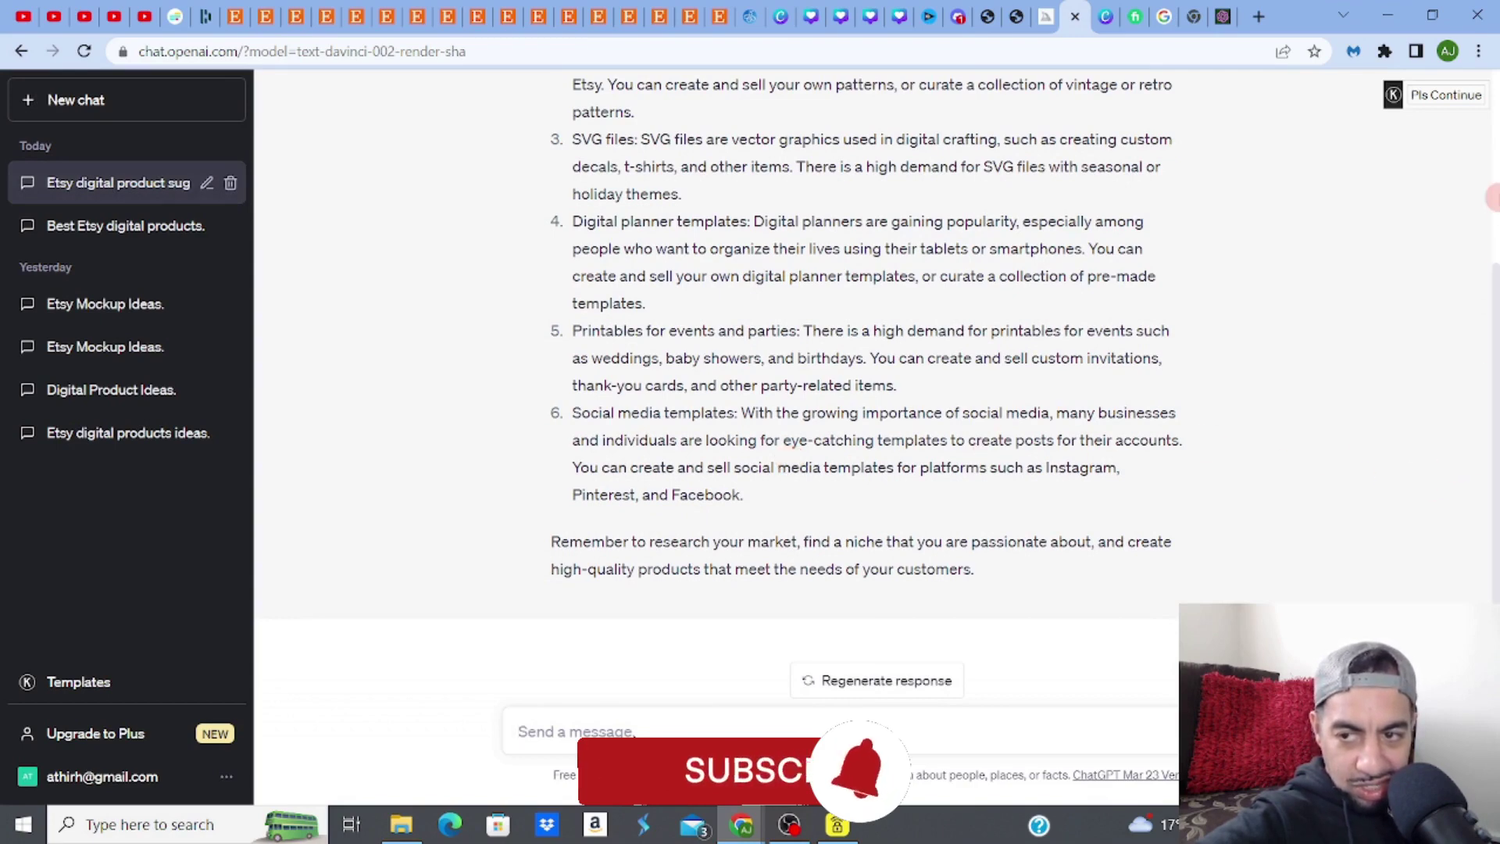
Scroll back up the answer and highlight 'Sewing, knitting, and crochet patterns' in item 2
scroll(1492, 144, "up", 3)
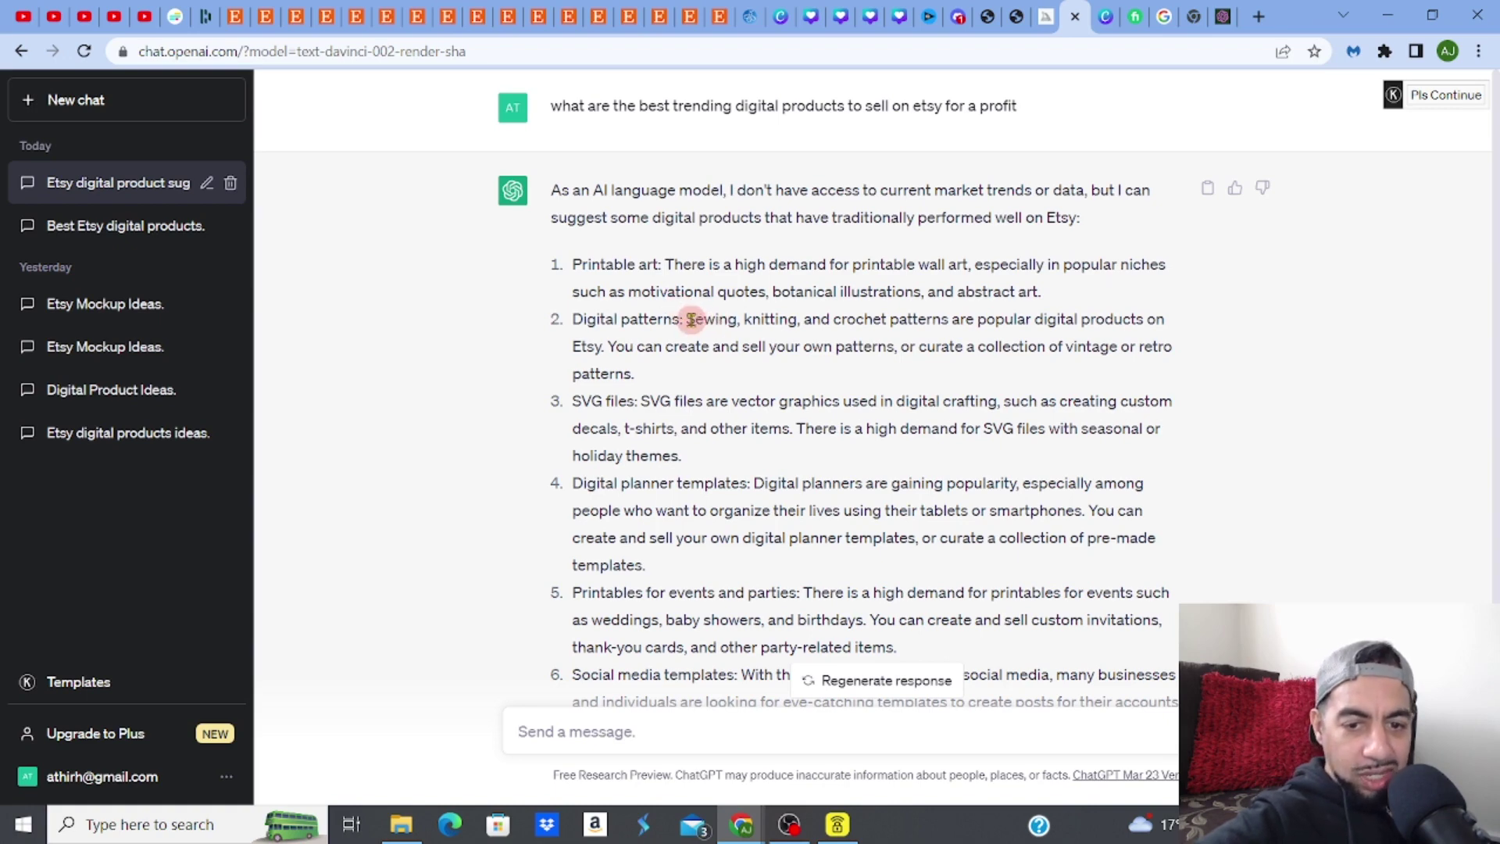
left_click_drag(690, 319, 937, 319)
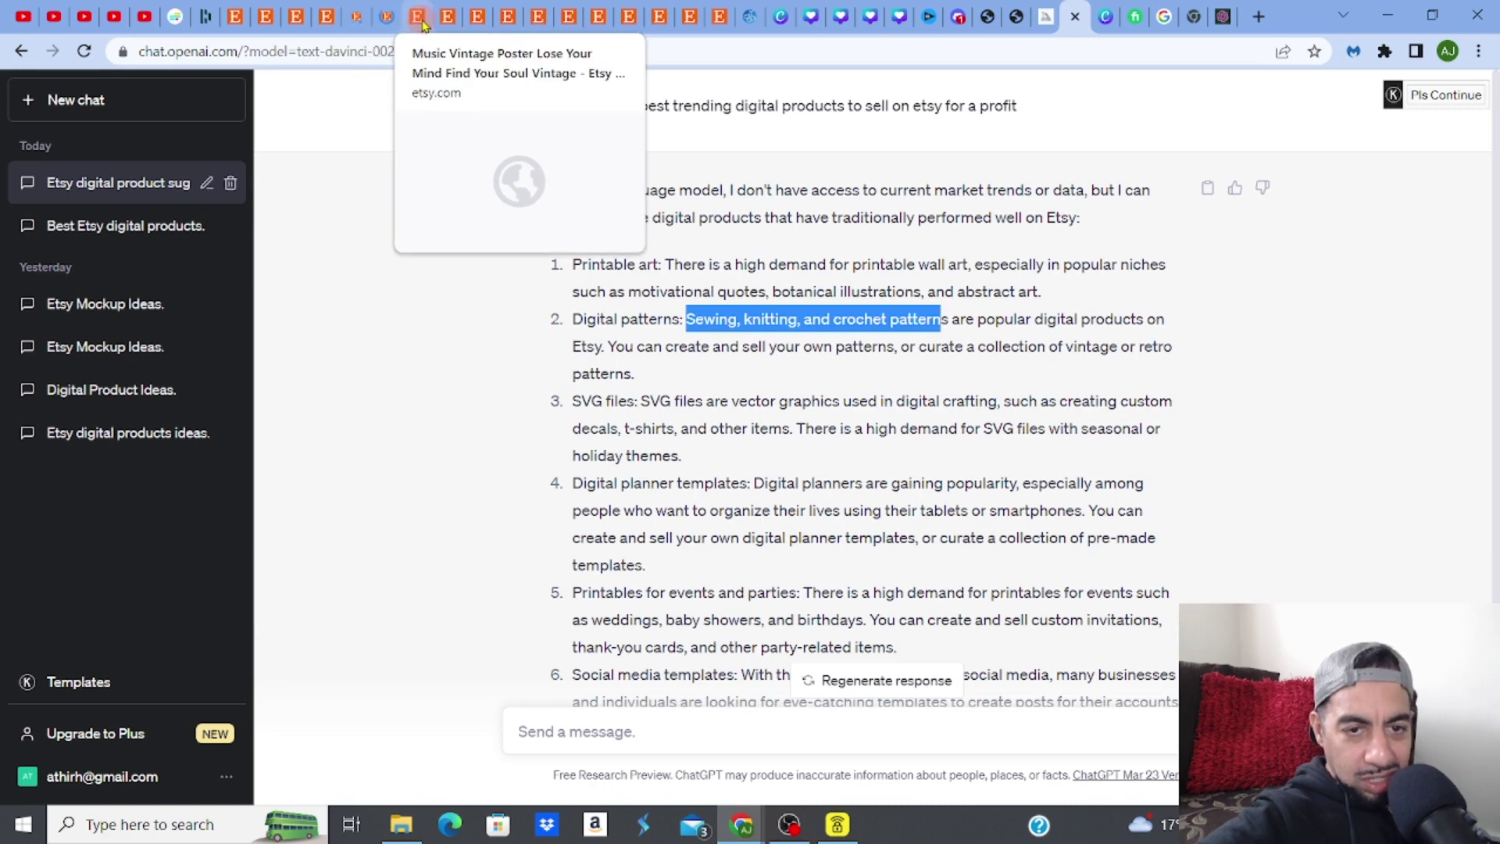
Replace the Etsy wall art search with a 'digital sewing patterns' search
left_click(327, 19)
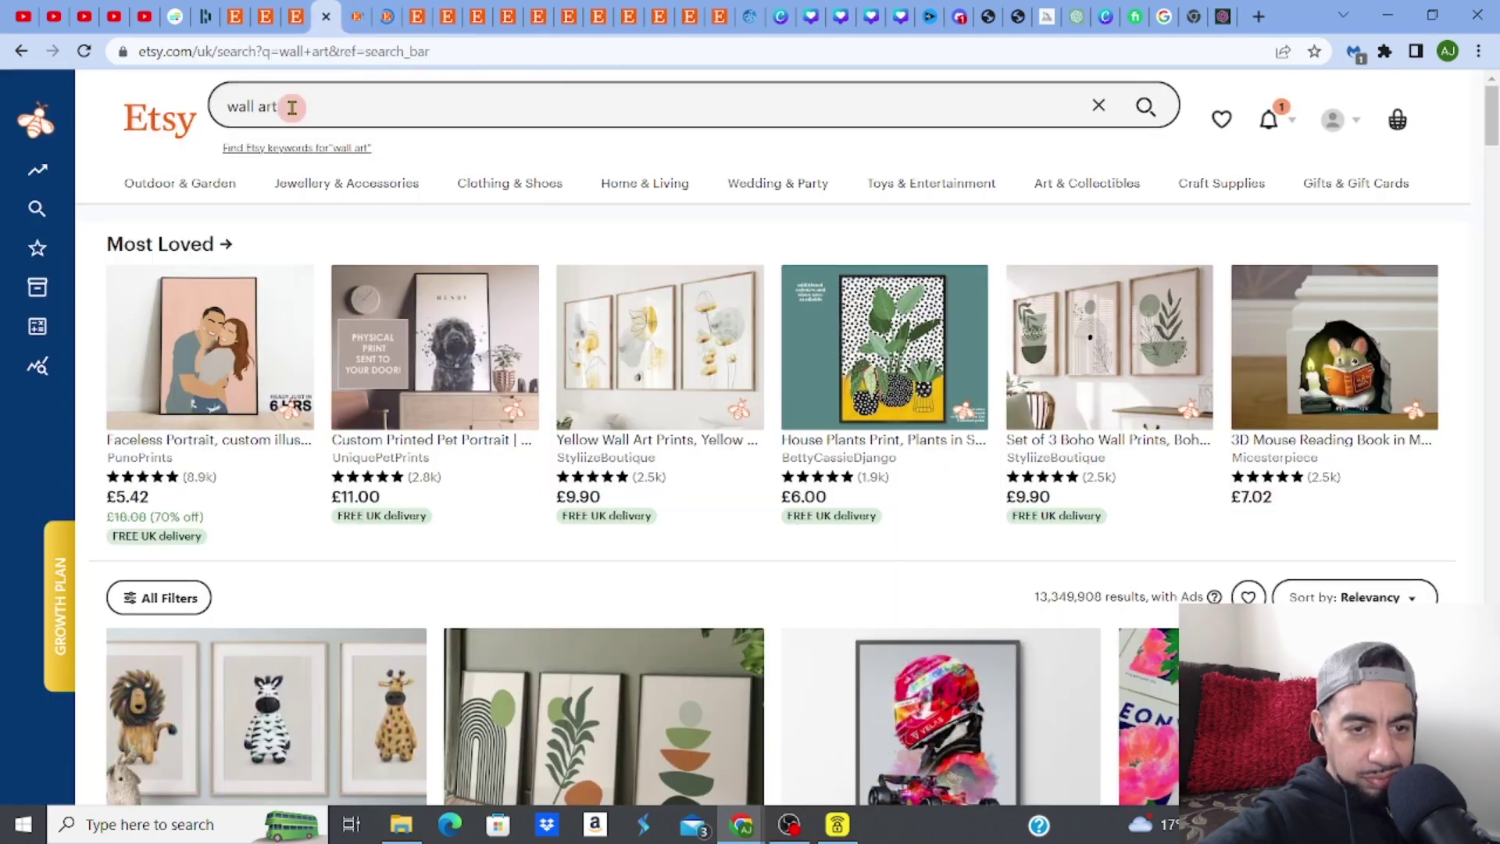
triple_click(267, 107)
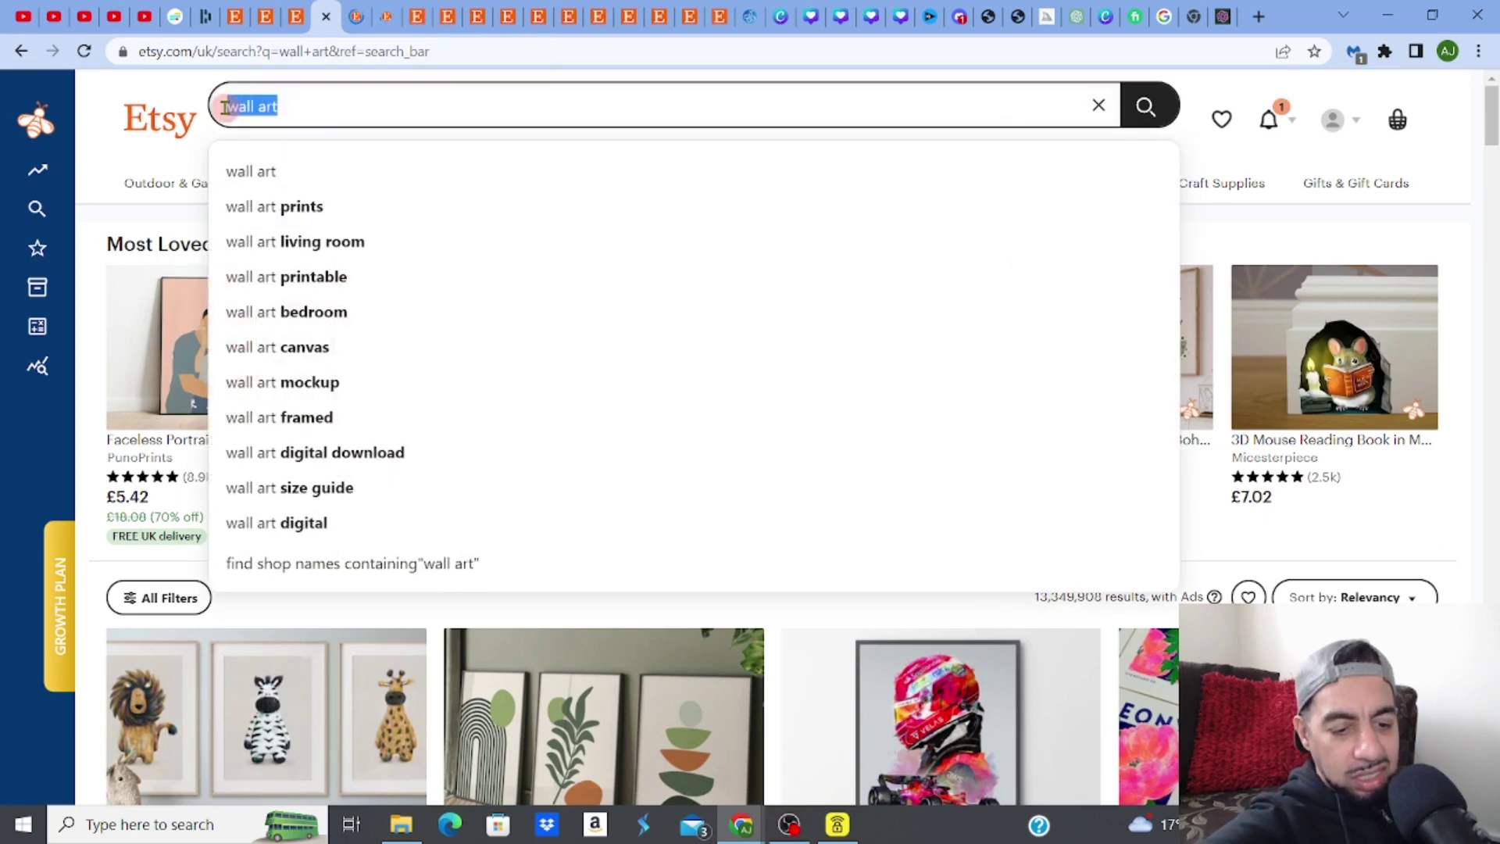
type("sewing")
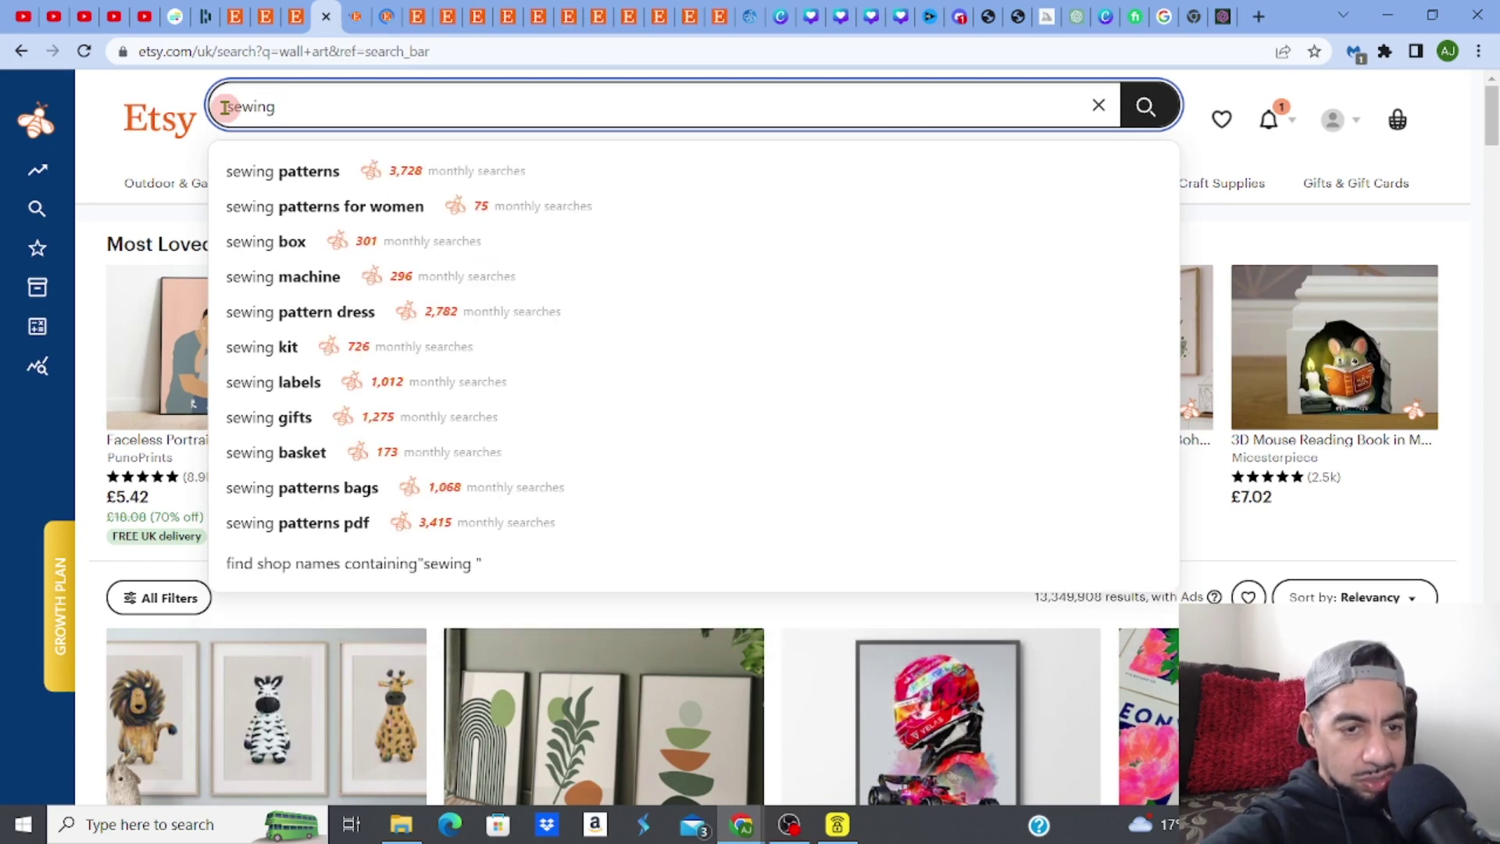
left_click(224, 106)
type("dig")
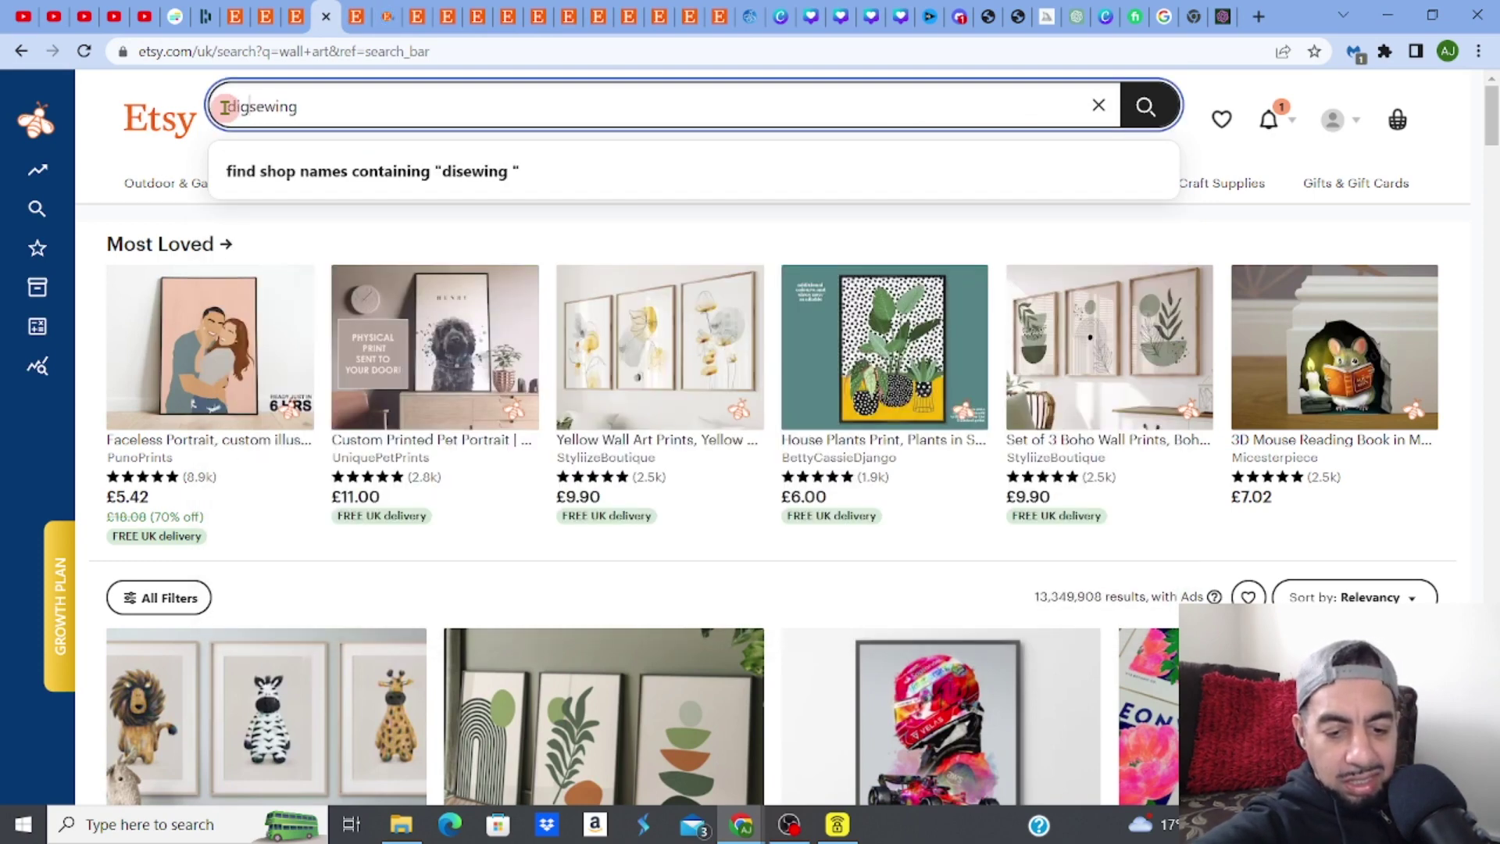
type("ital")
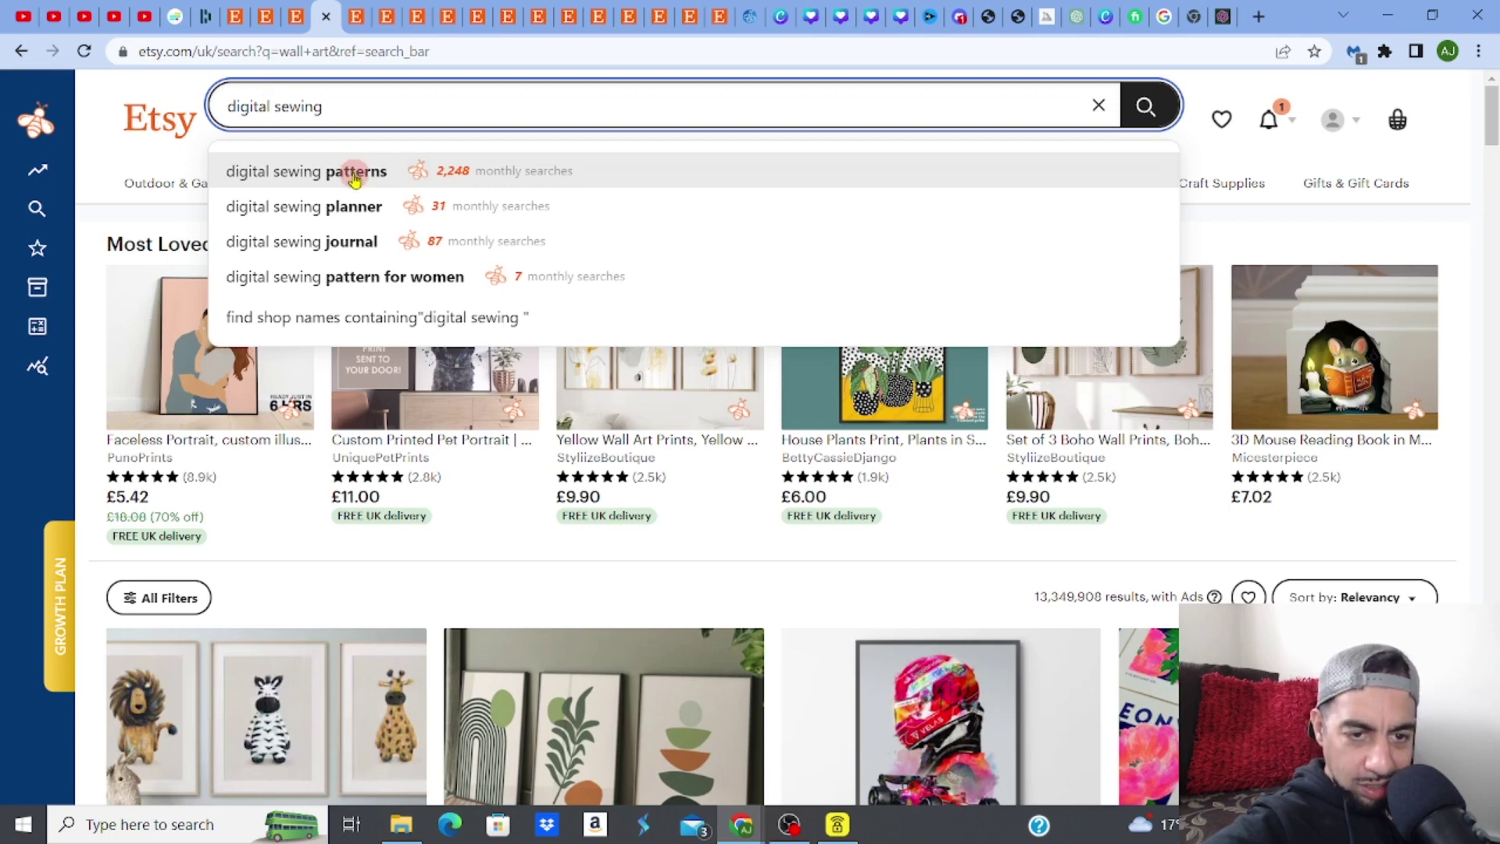
left_click(354, 172)
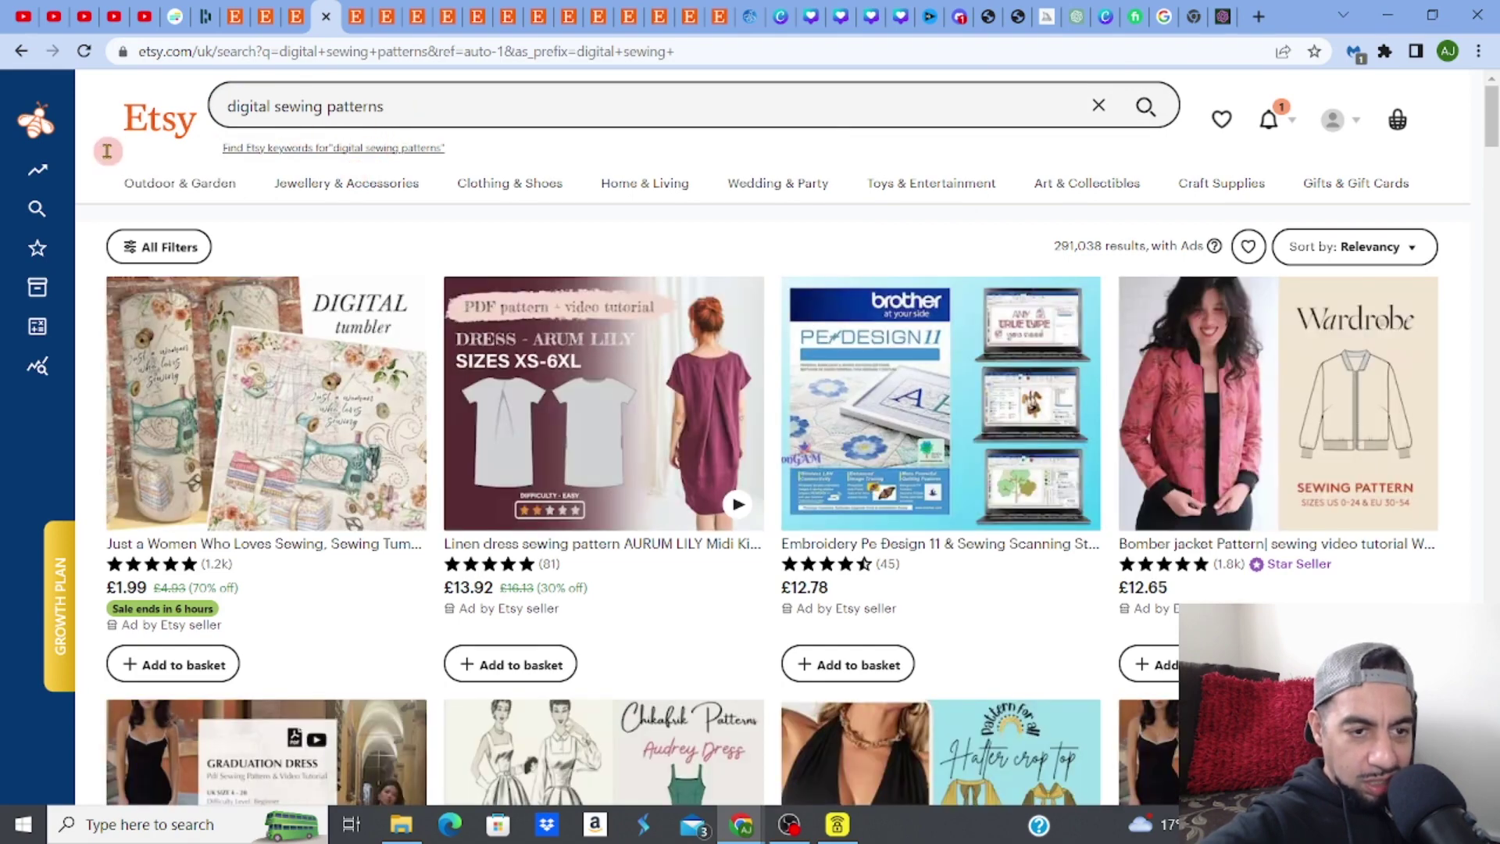
Open EverBee's keyword research tool, rerun the search, and trim it to 'digital sewing pattern'
left_click(61, 135)
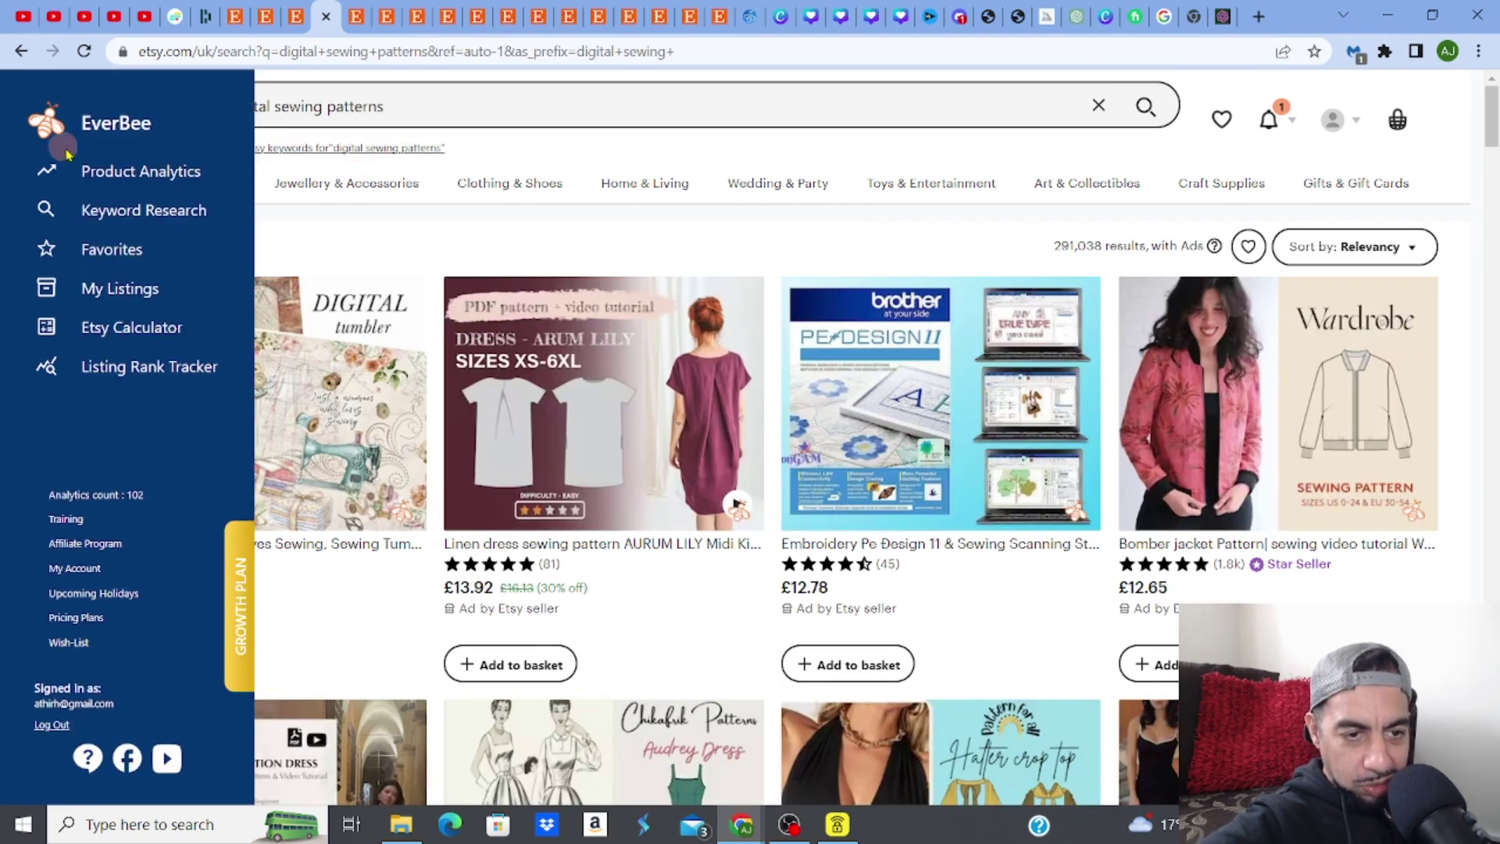
left_click(90, 213)
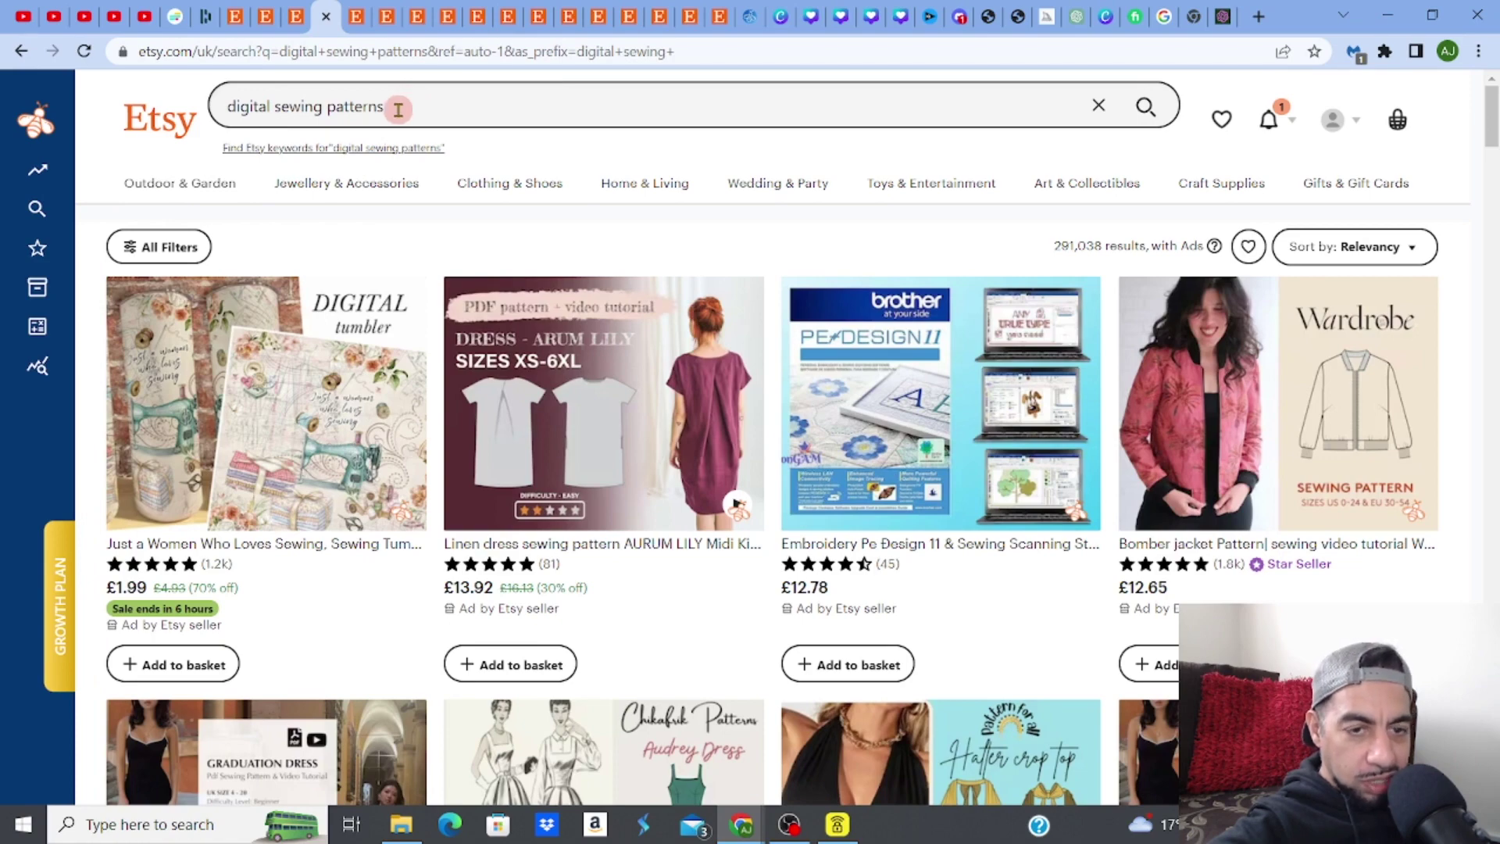
left_click(398, 110)
key("Return")
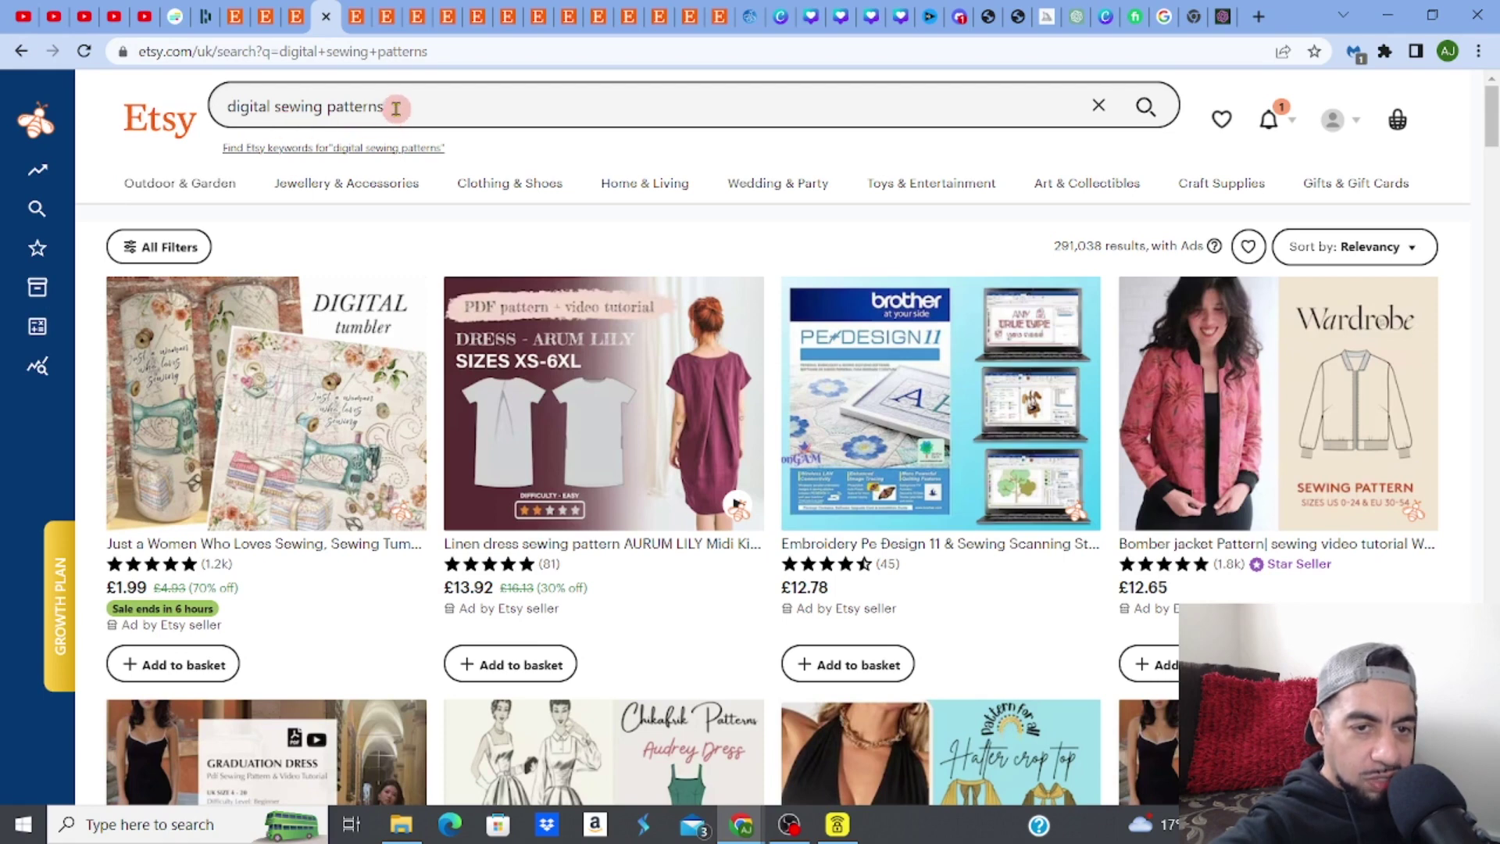
left_click(396, 108)
key("BackSpace")
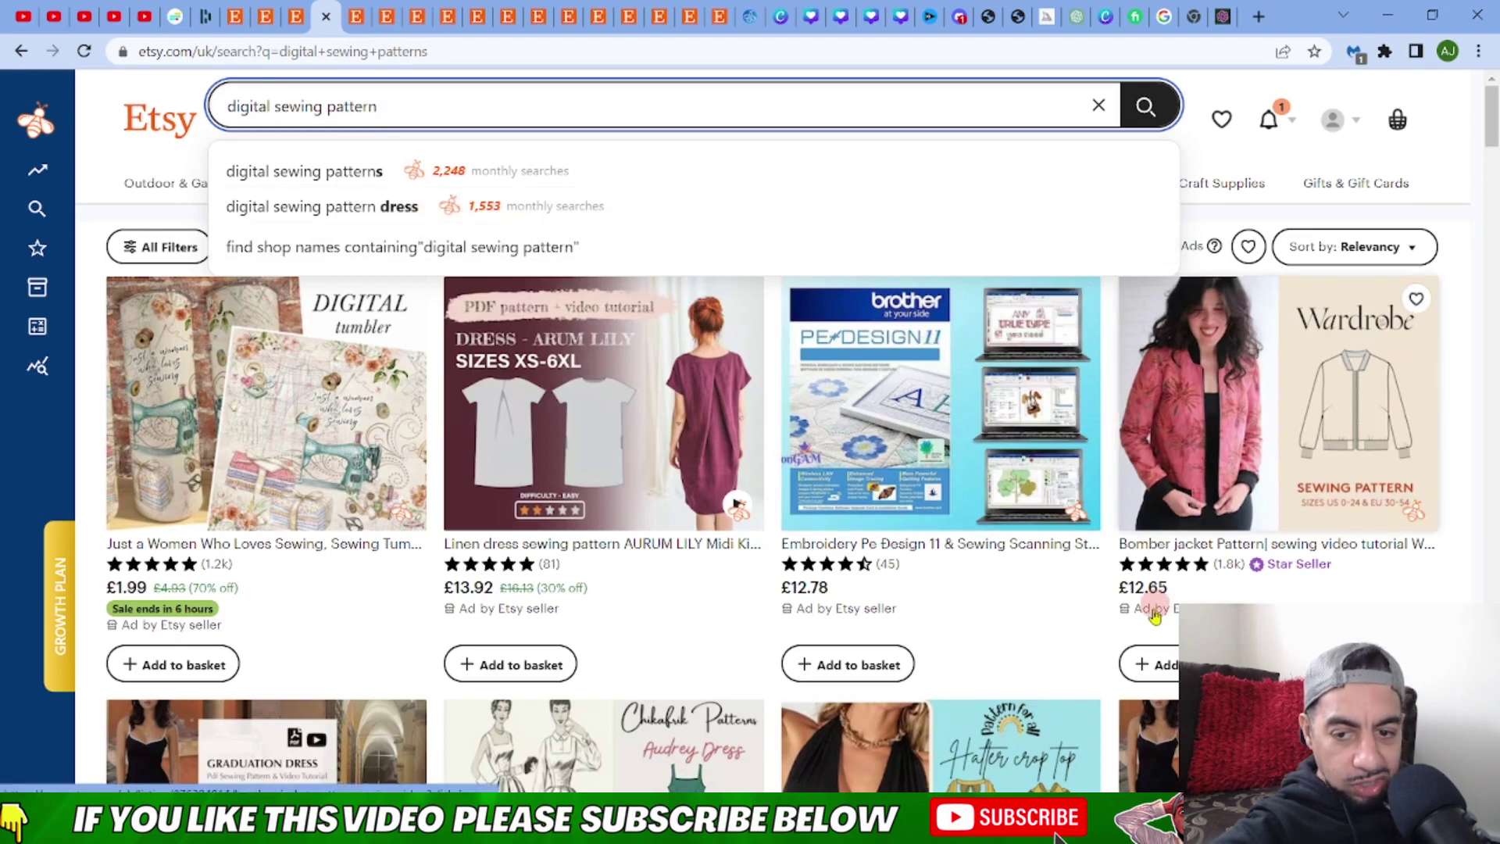
Rerun the 'digital sewing patterns' search and highlight its 291,038 results count
left_click(707, 107)
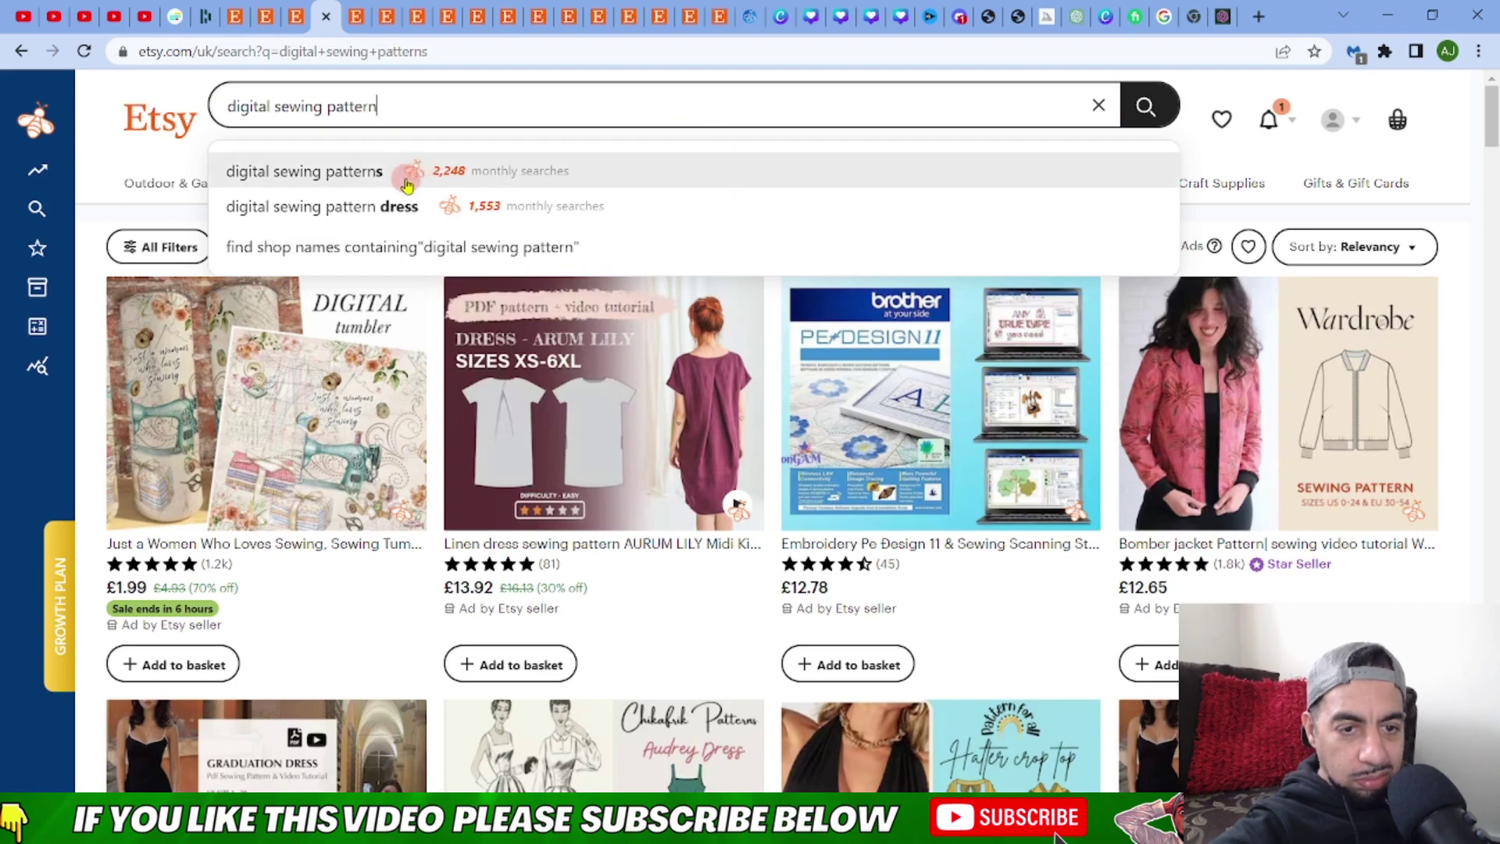
left_click(380, 178)
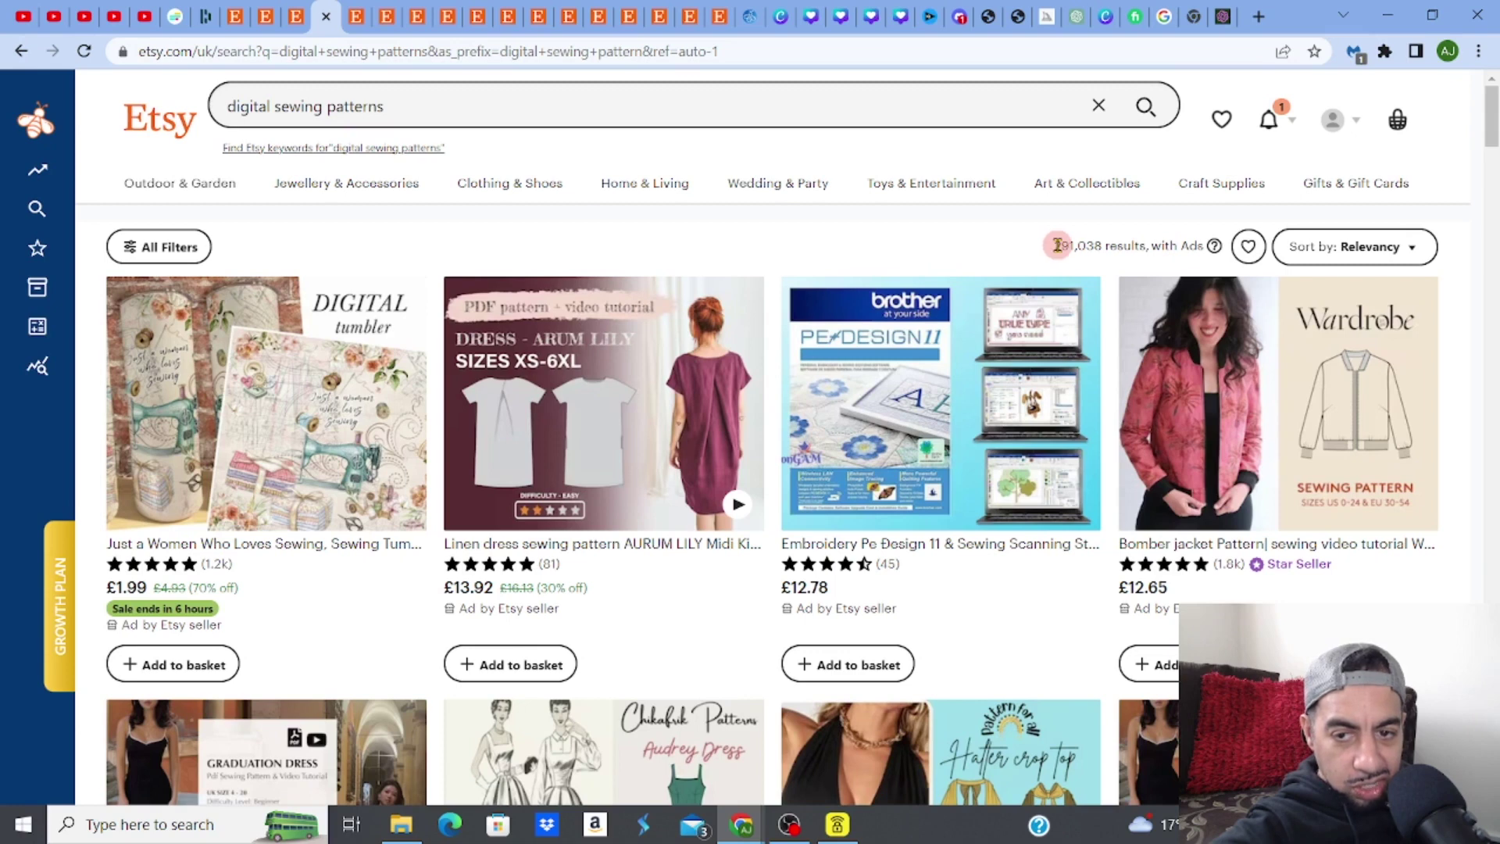
left_click_drag(1057, 245, 1103, 246)
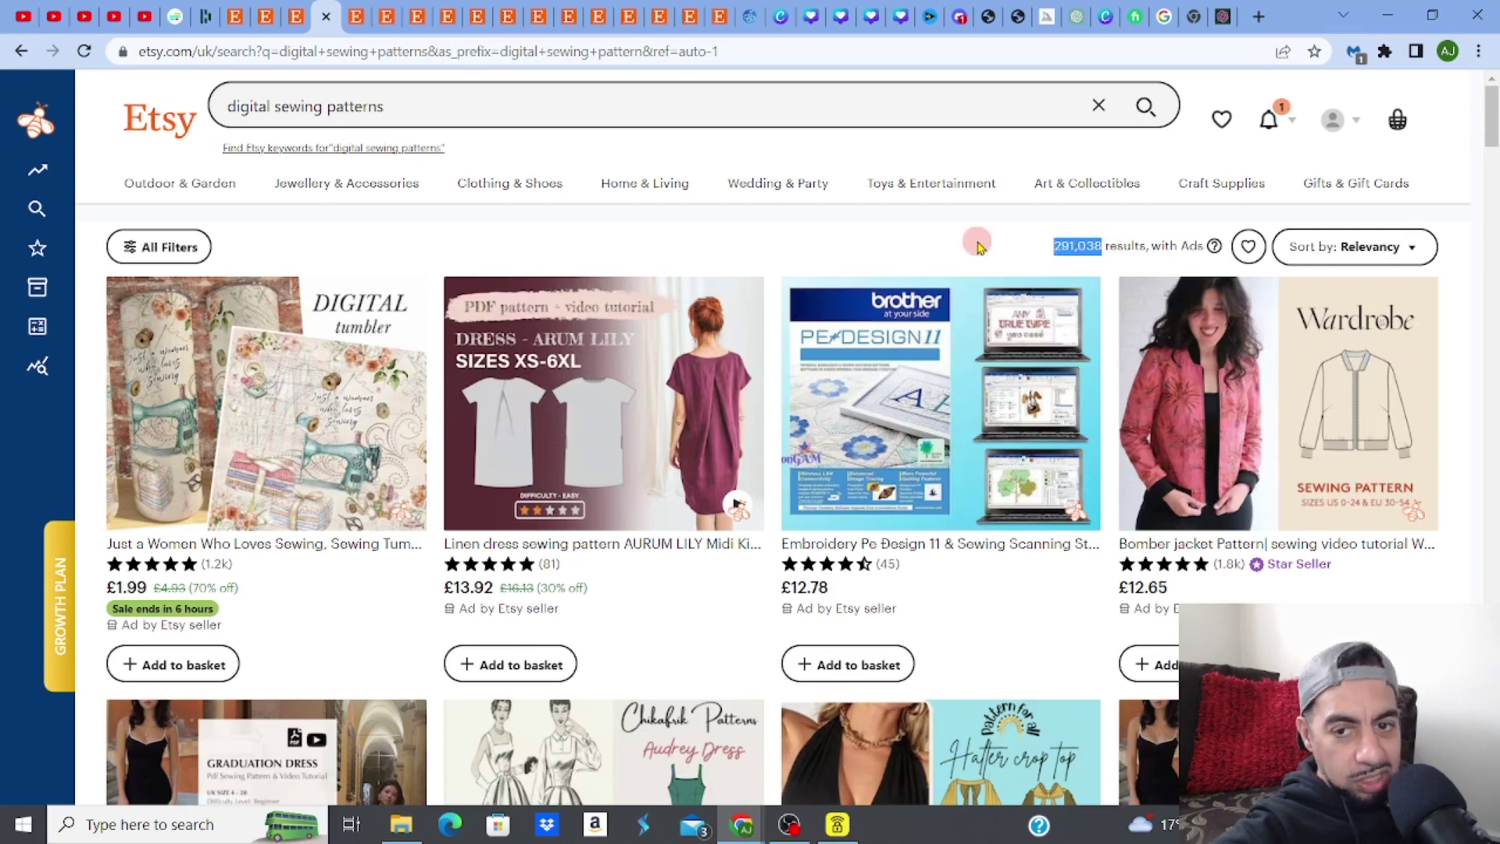
Search for 'digital sewing pattern dress' and highlight its 13,941 results count
left_click(599, 107)
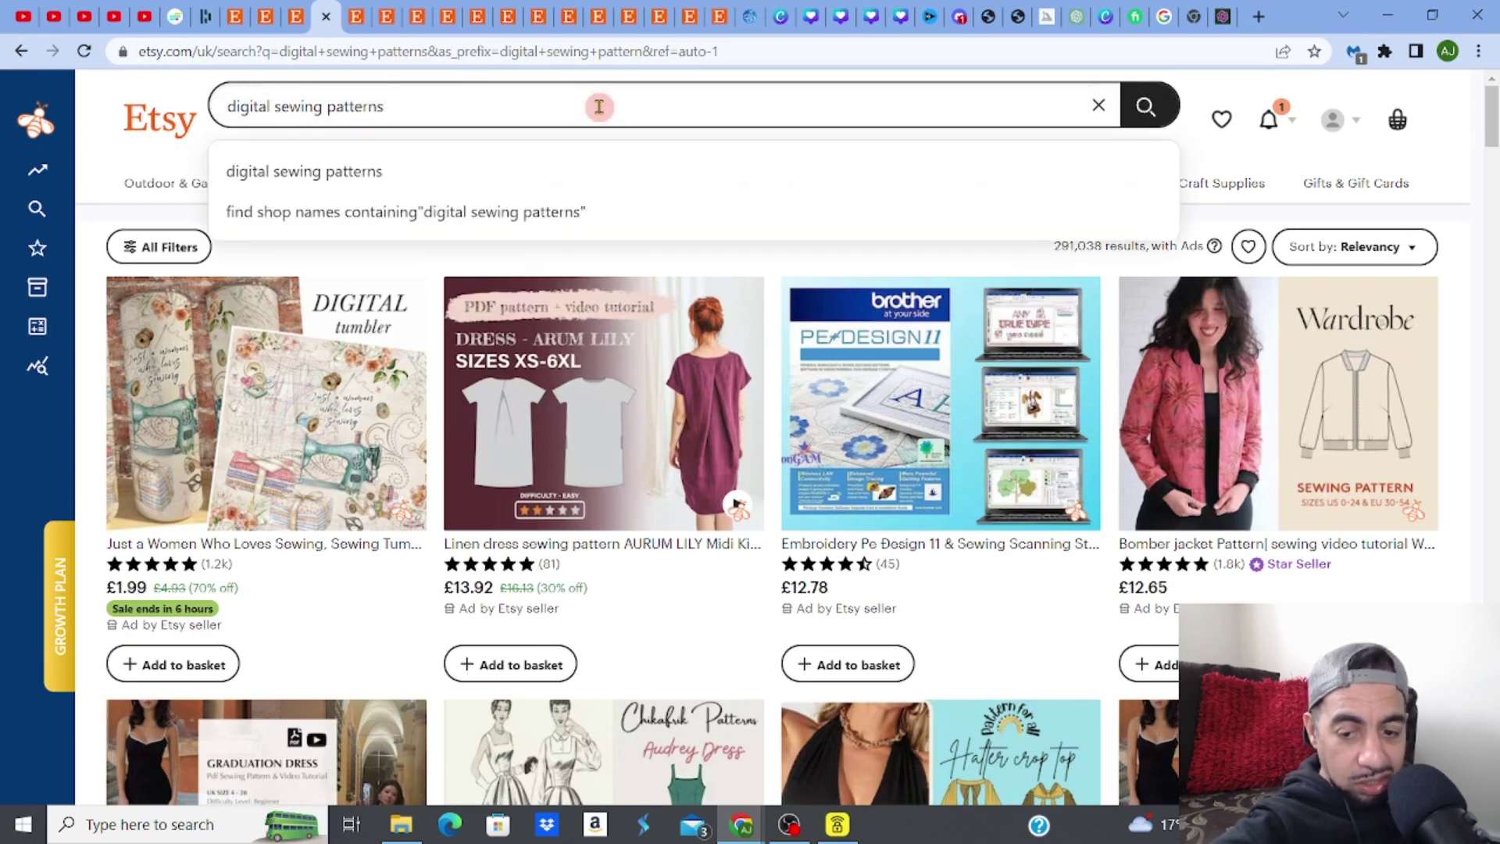
key("BackSpace")
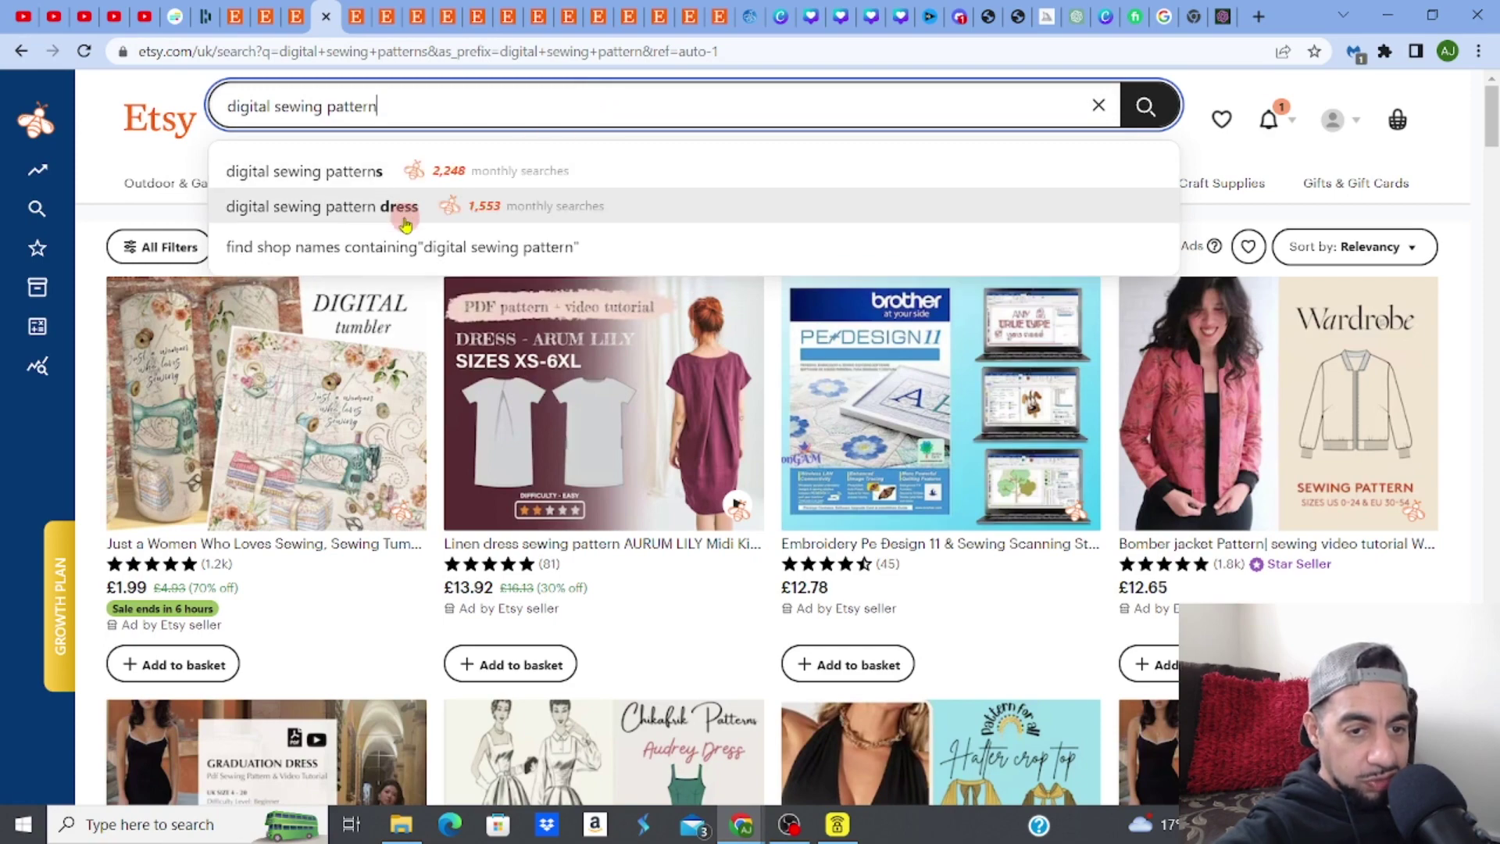
left_click(405, 218)
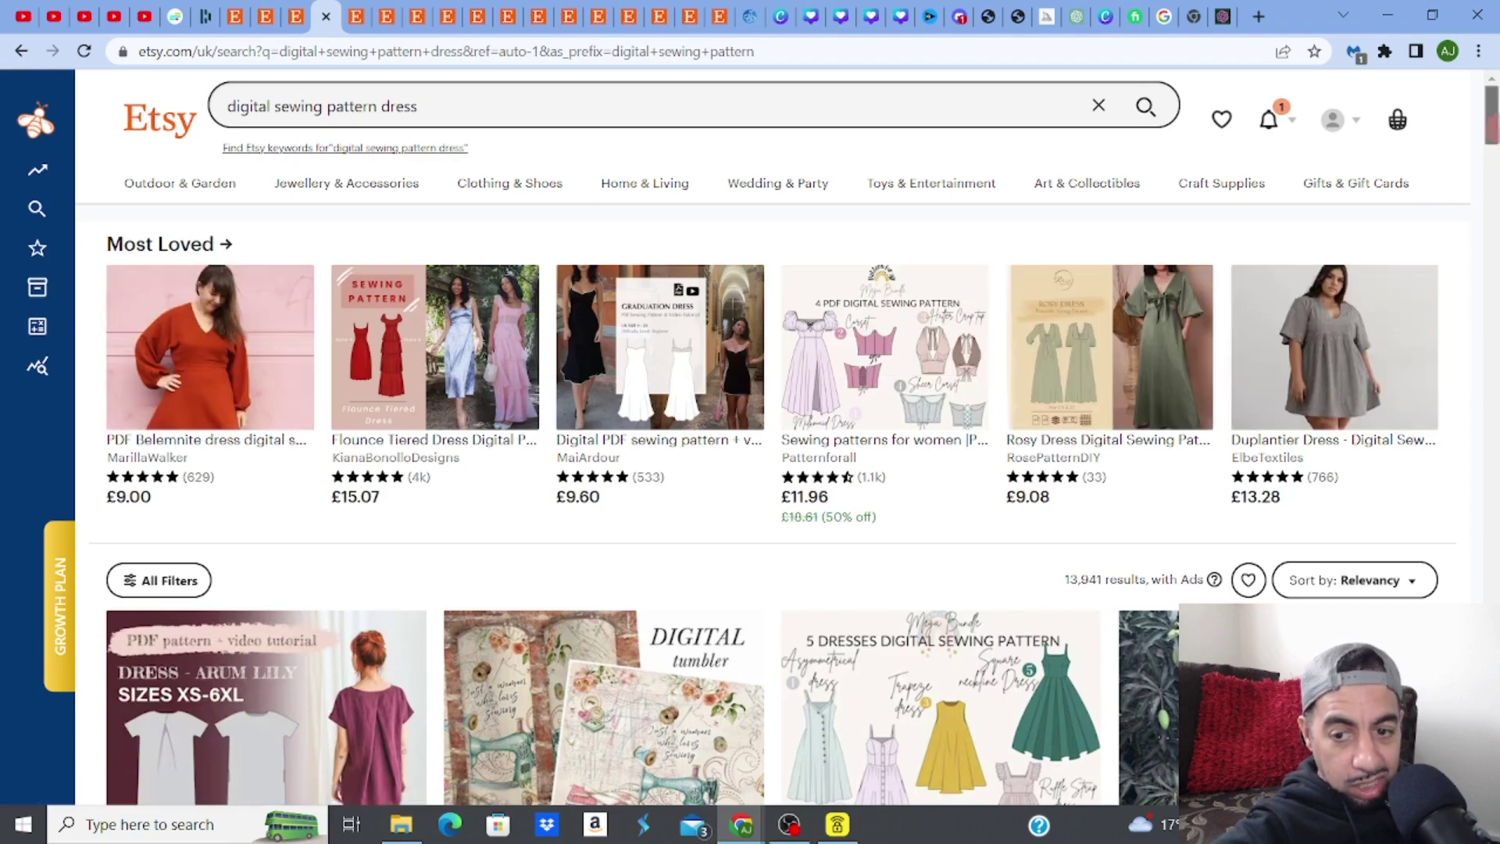
left_click_drag(1490, 142, 1469, 172)
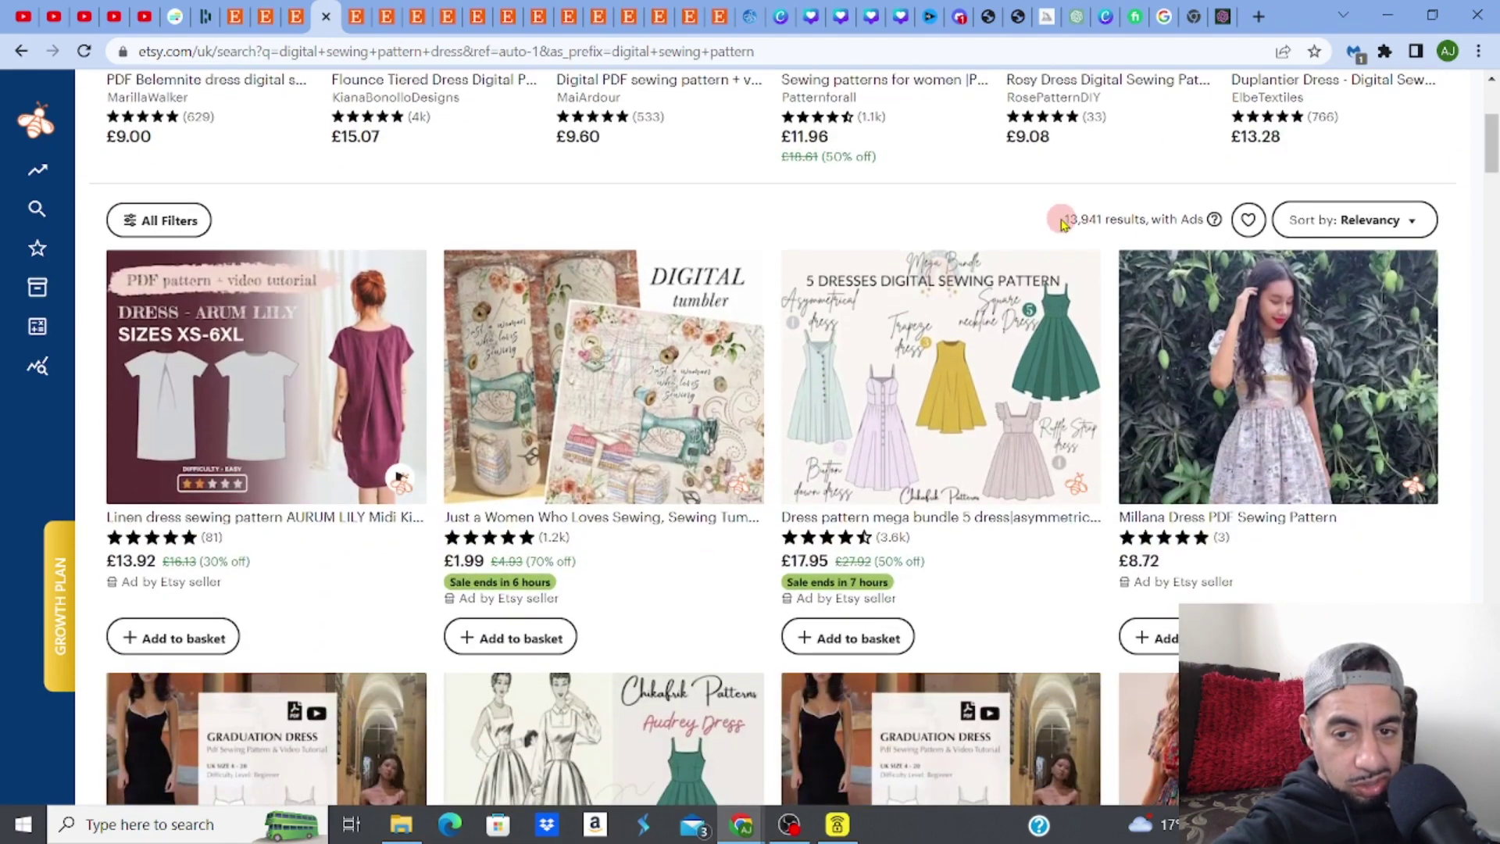
left_click_drag(1068, 219, 1139, 220)
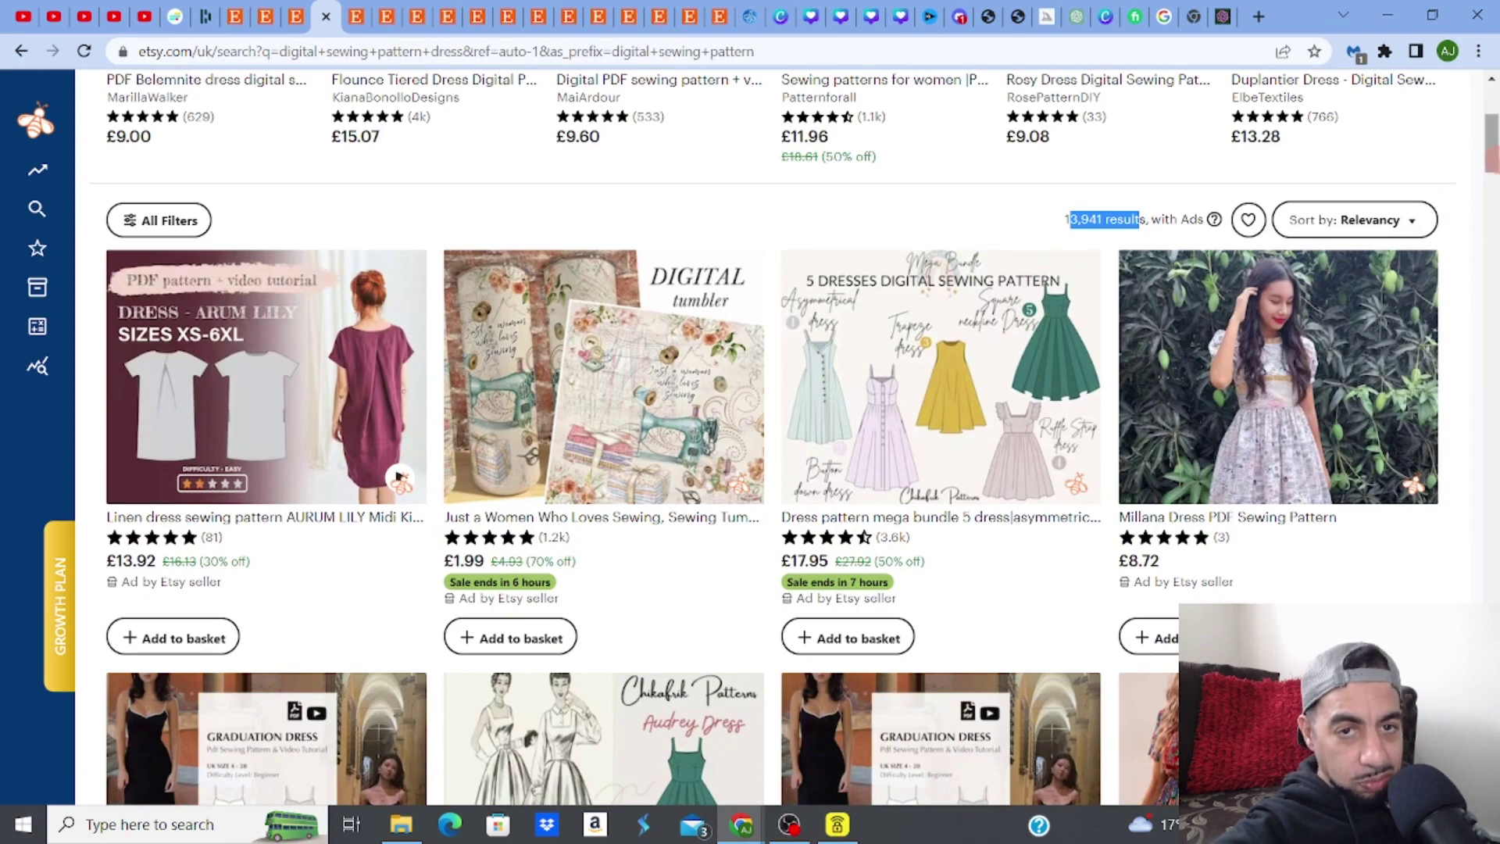
left_click_drag(1493, 164, 1494, 147)
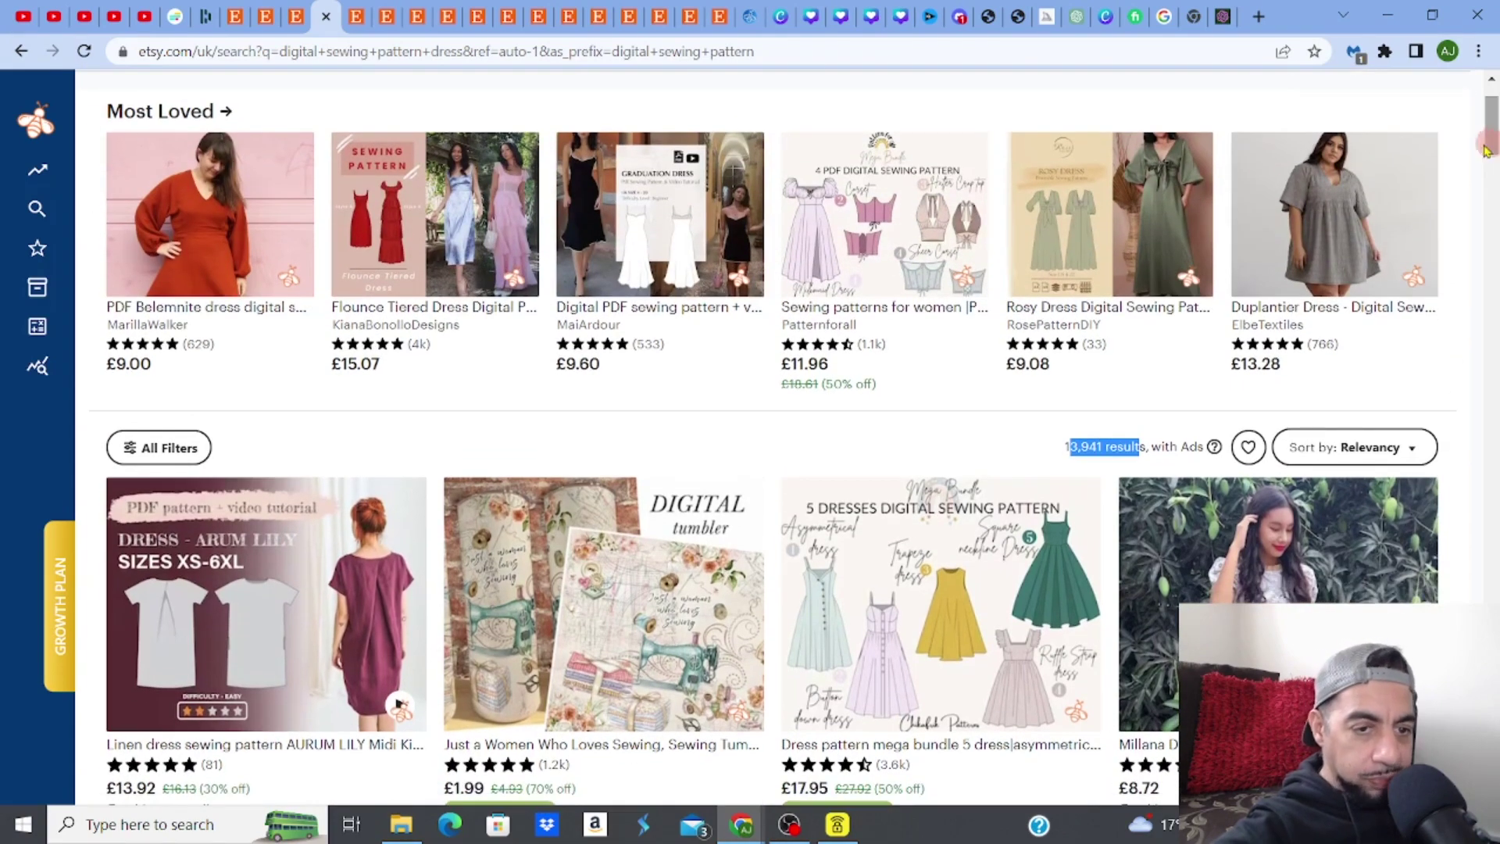
mouse_move(61, 181)
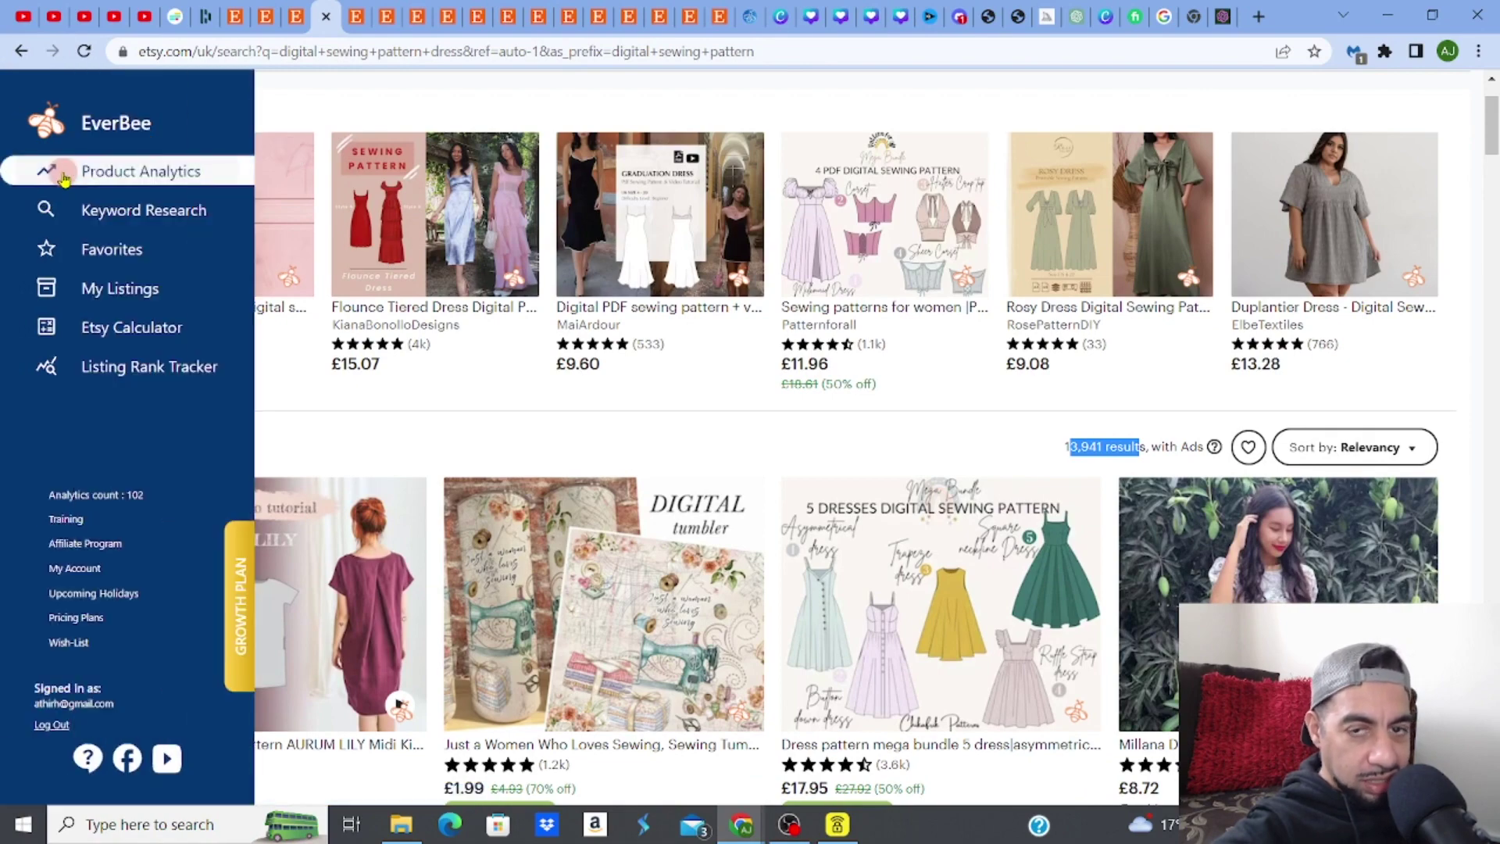
Run EverBee Product Analytics on the dress pattern results, sorted by Mo. Revenue descending
left_click(64, 179)
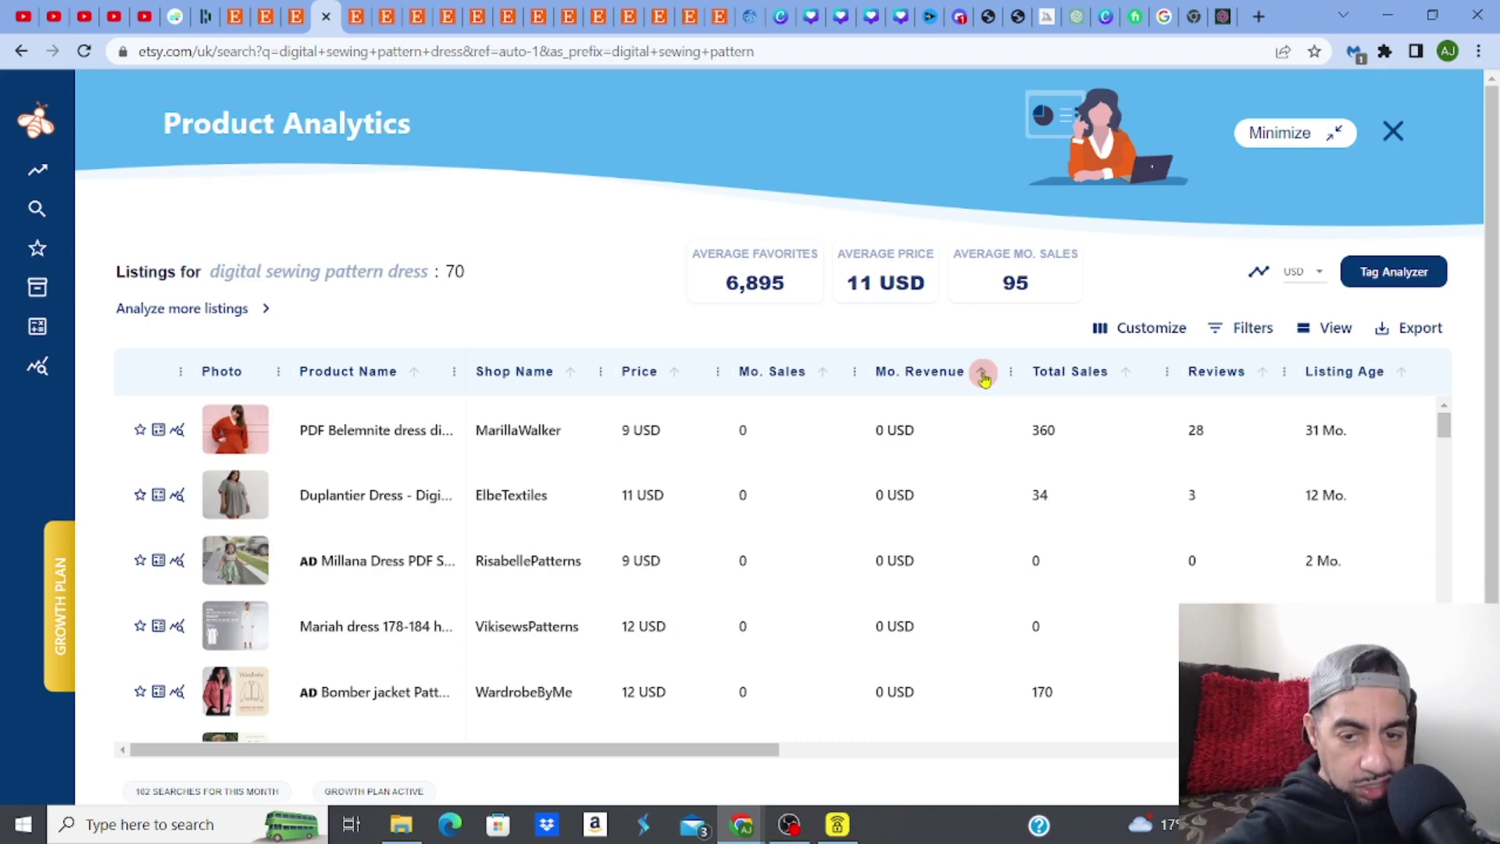
left_click(982, 374)
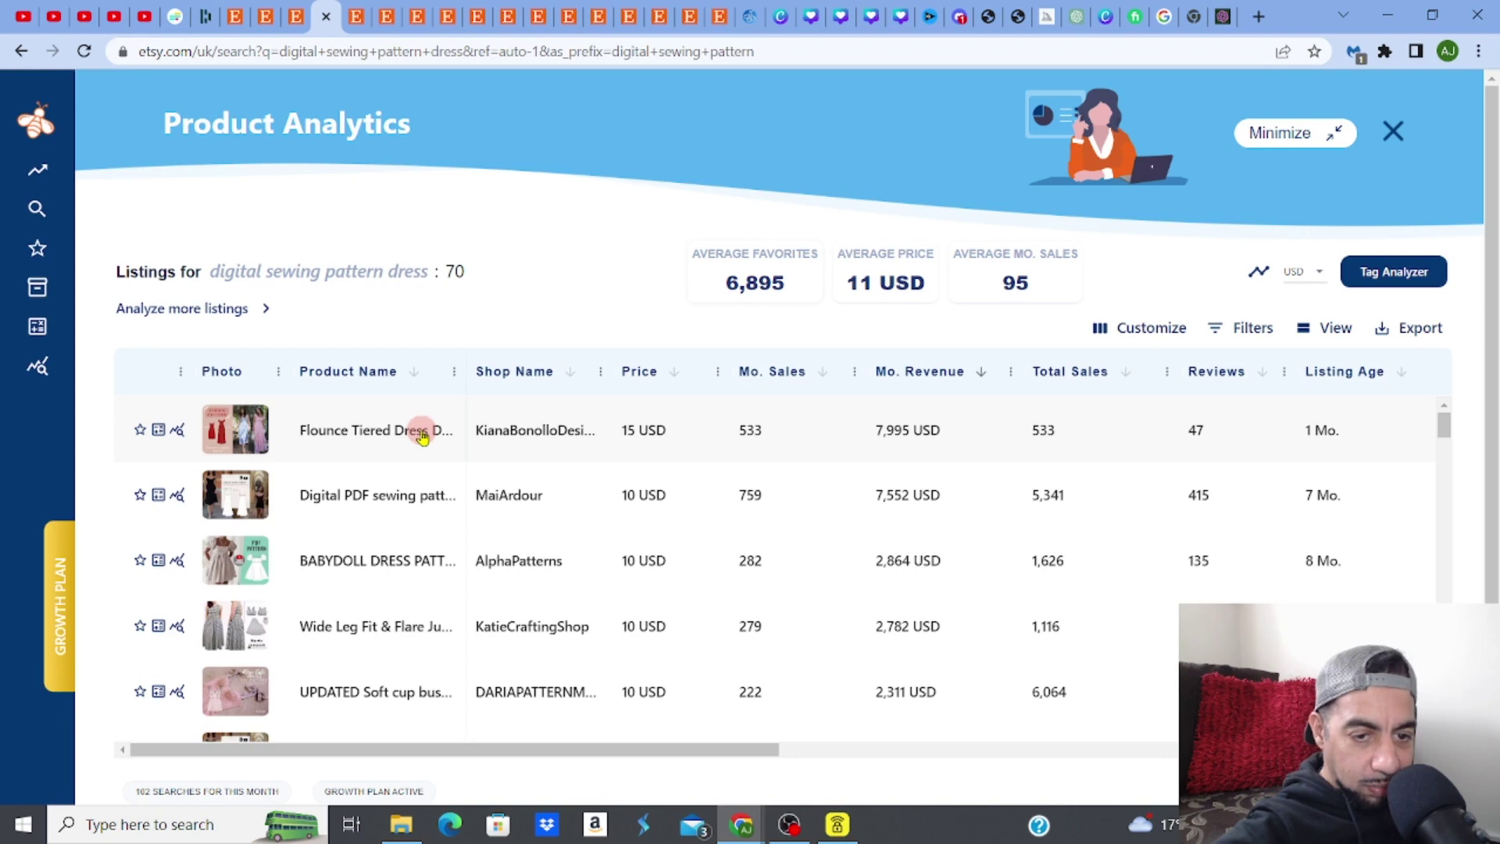
Open Listing Details for the top Flounce Tiered Dress pattern and review its stats and tags
left_click(242, 435)
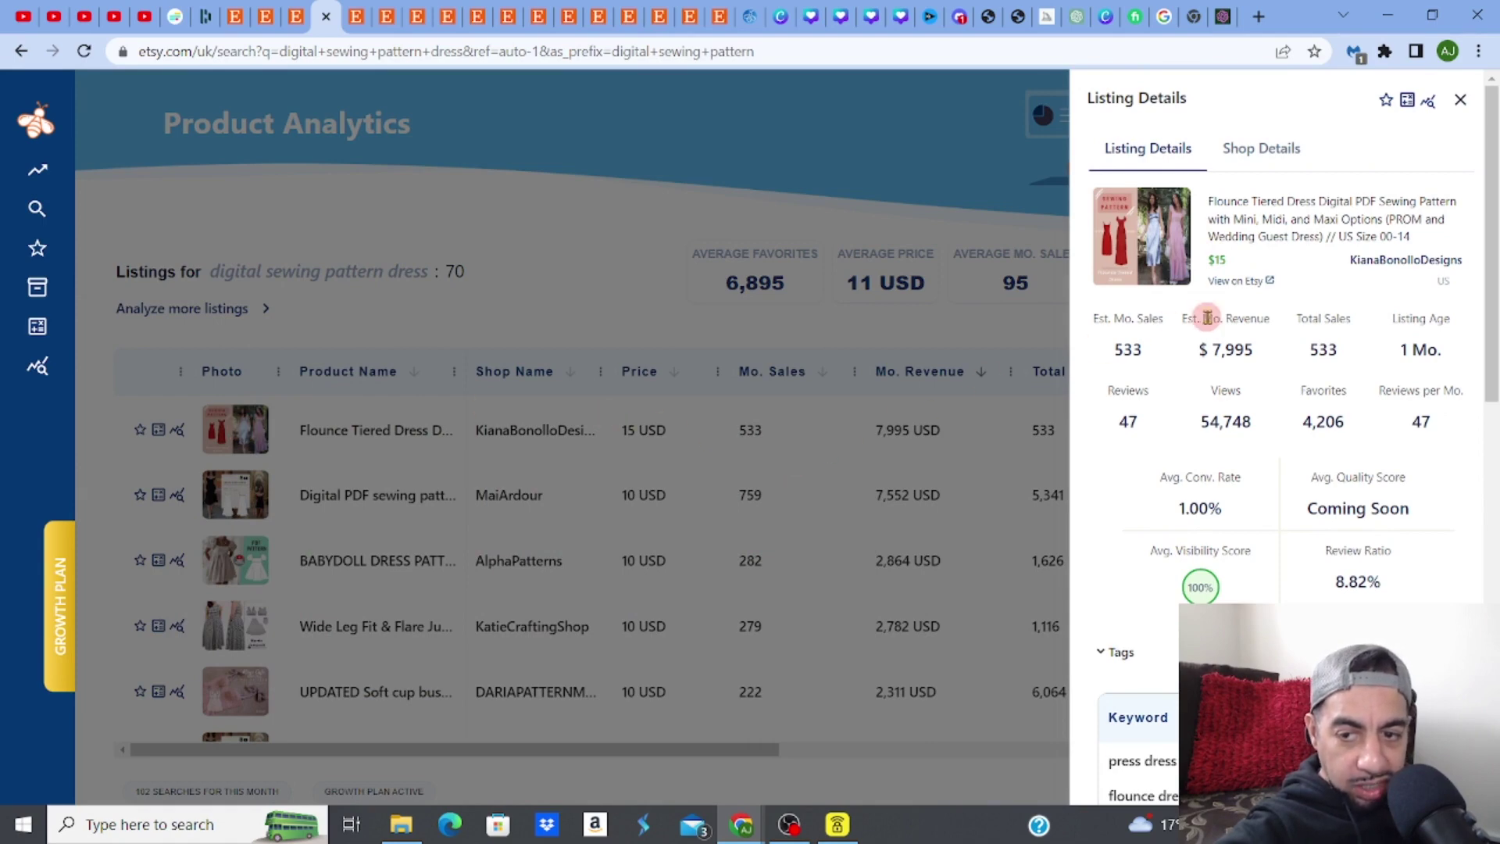
mouse_move(1226, 344)
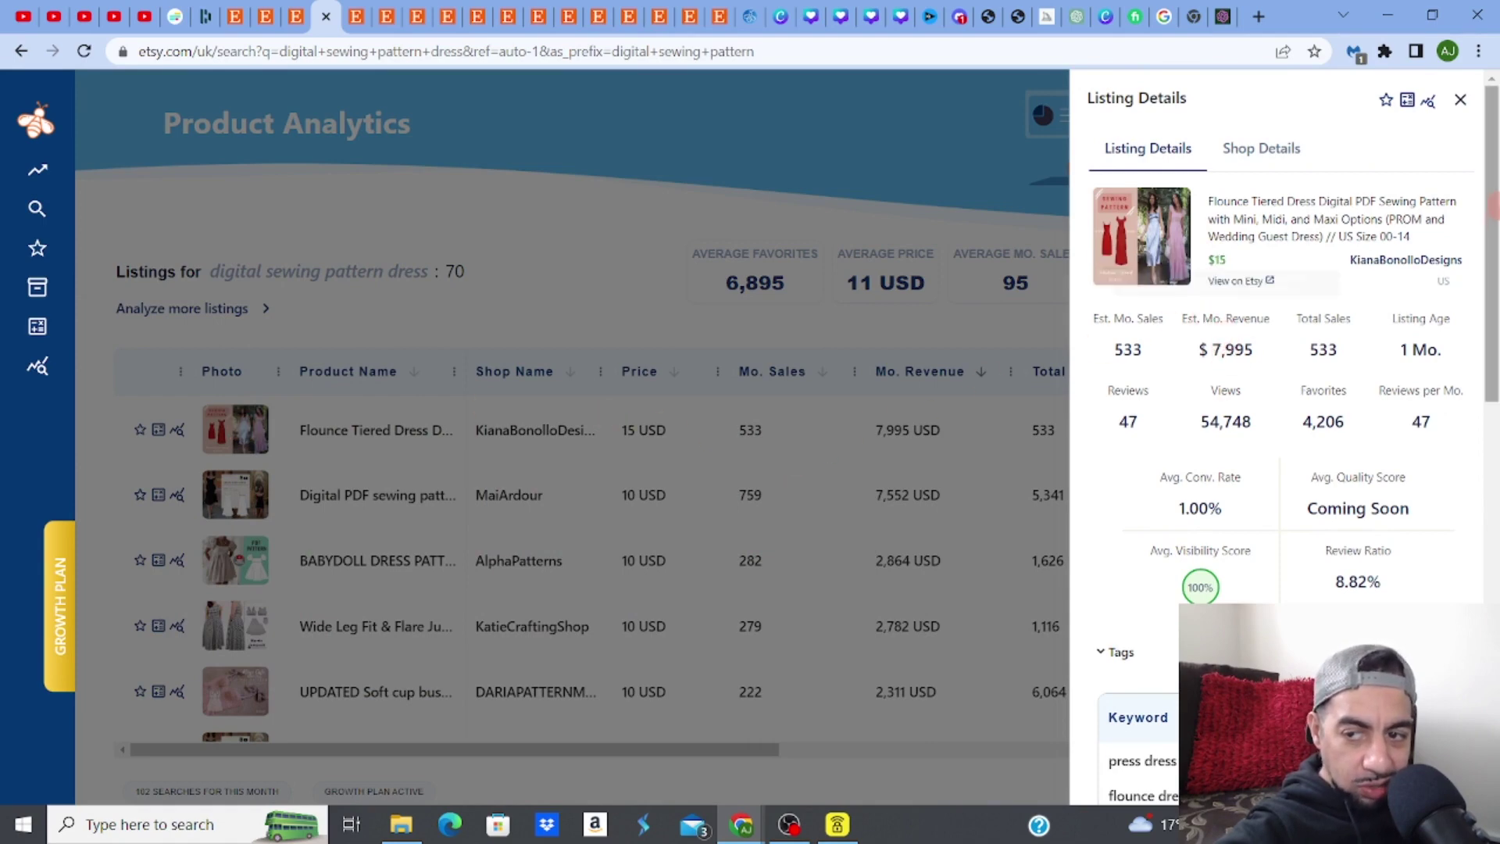
scroll(1281, 437, "down", 5)
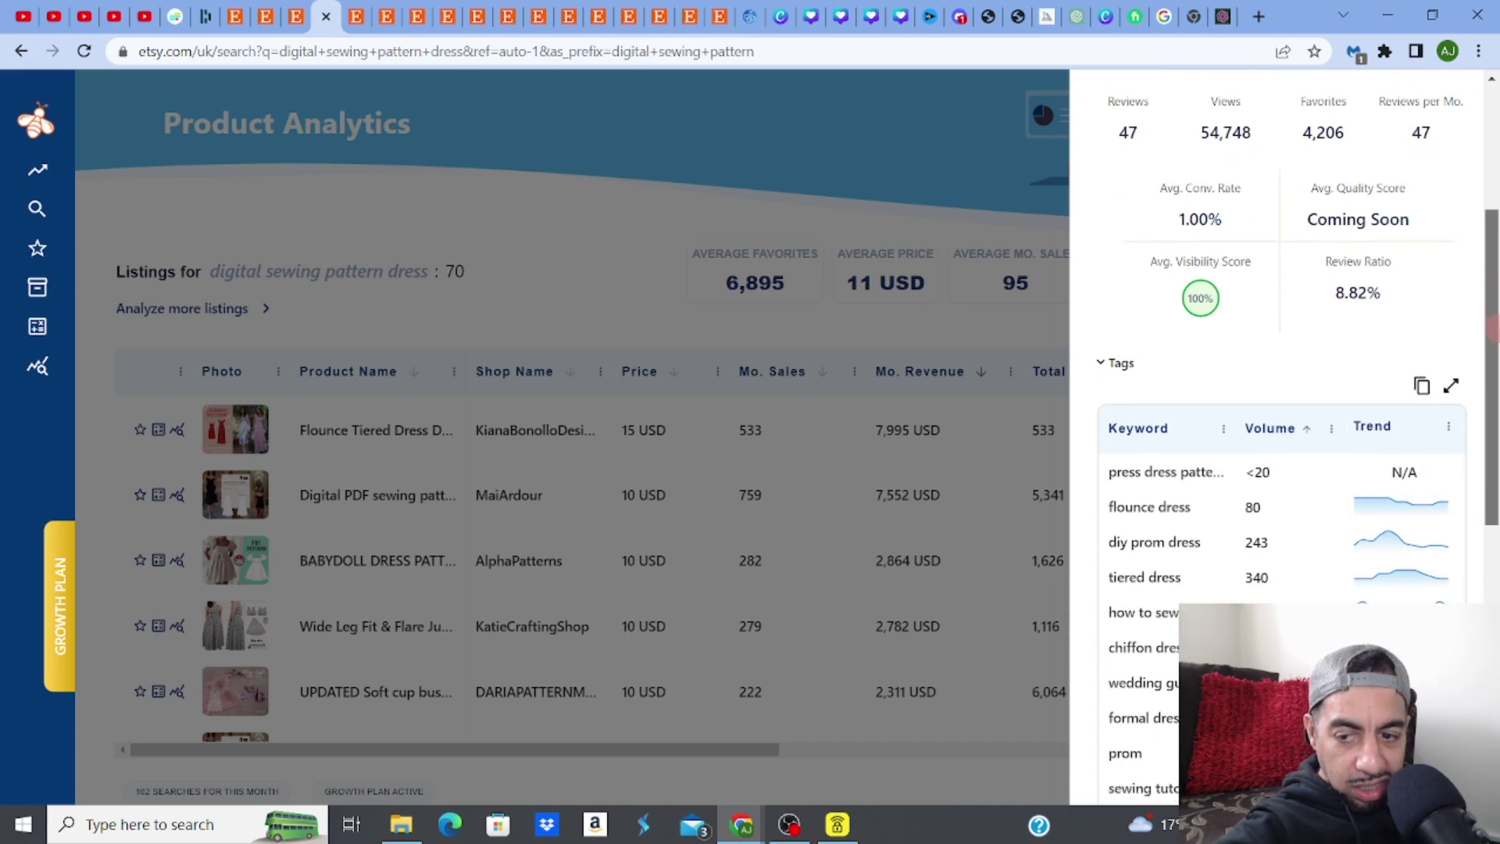
left_click_drag(1492, 367, 1494, 434)
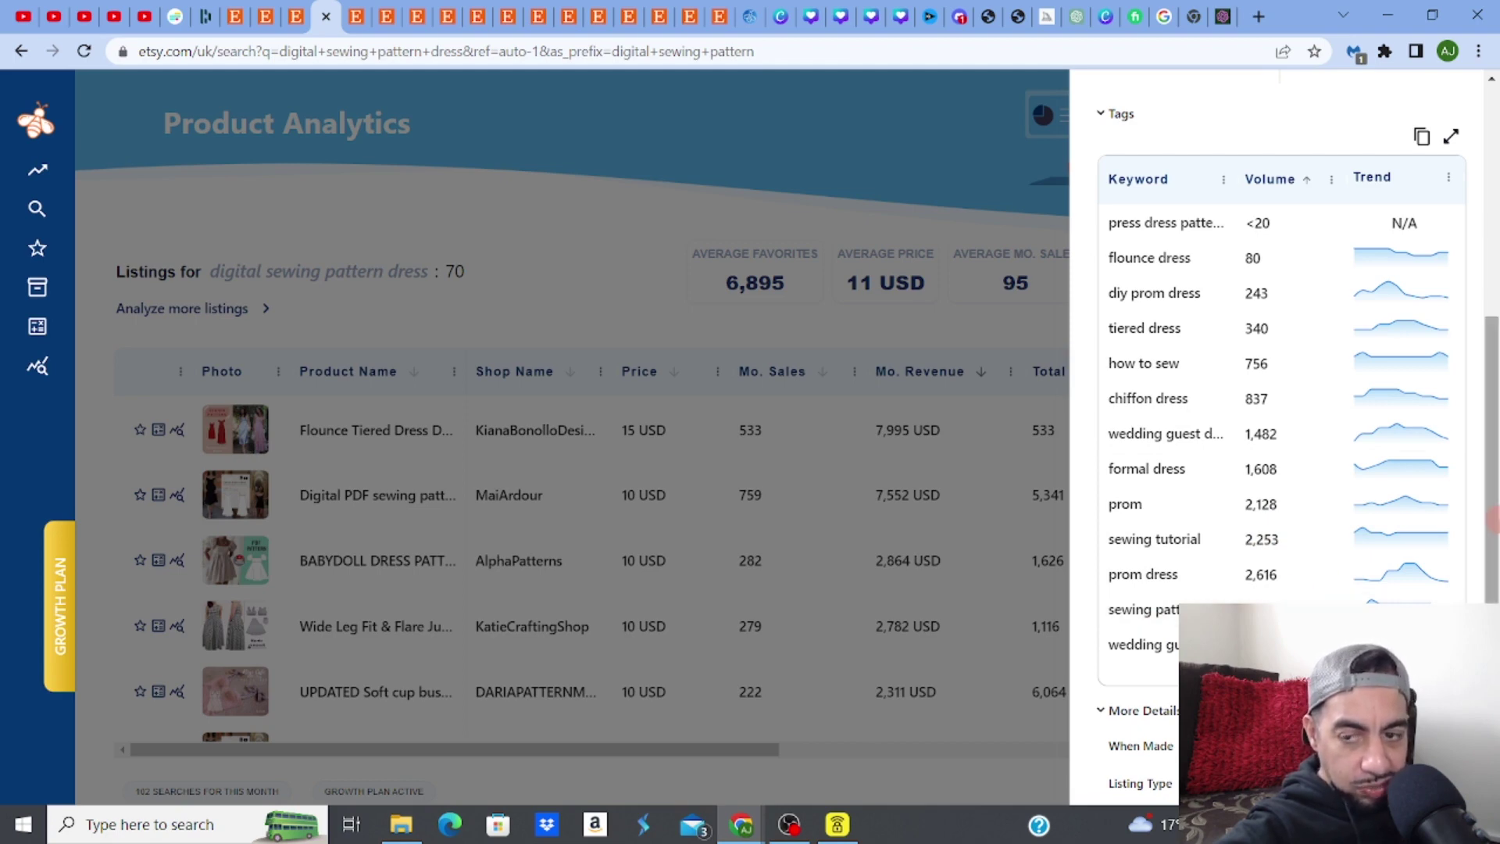
left_click_drag(1492, 515, 1492, 289)
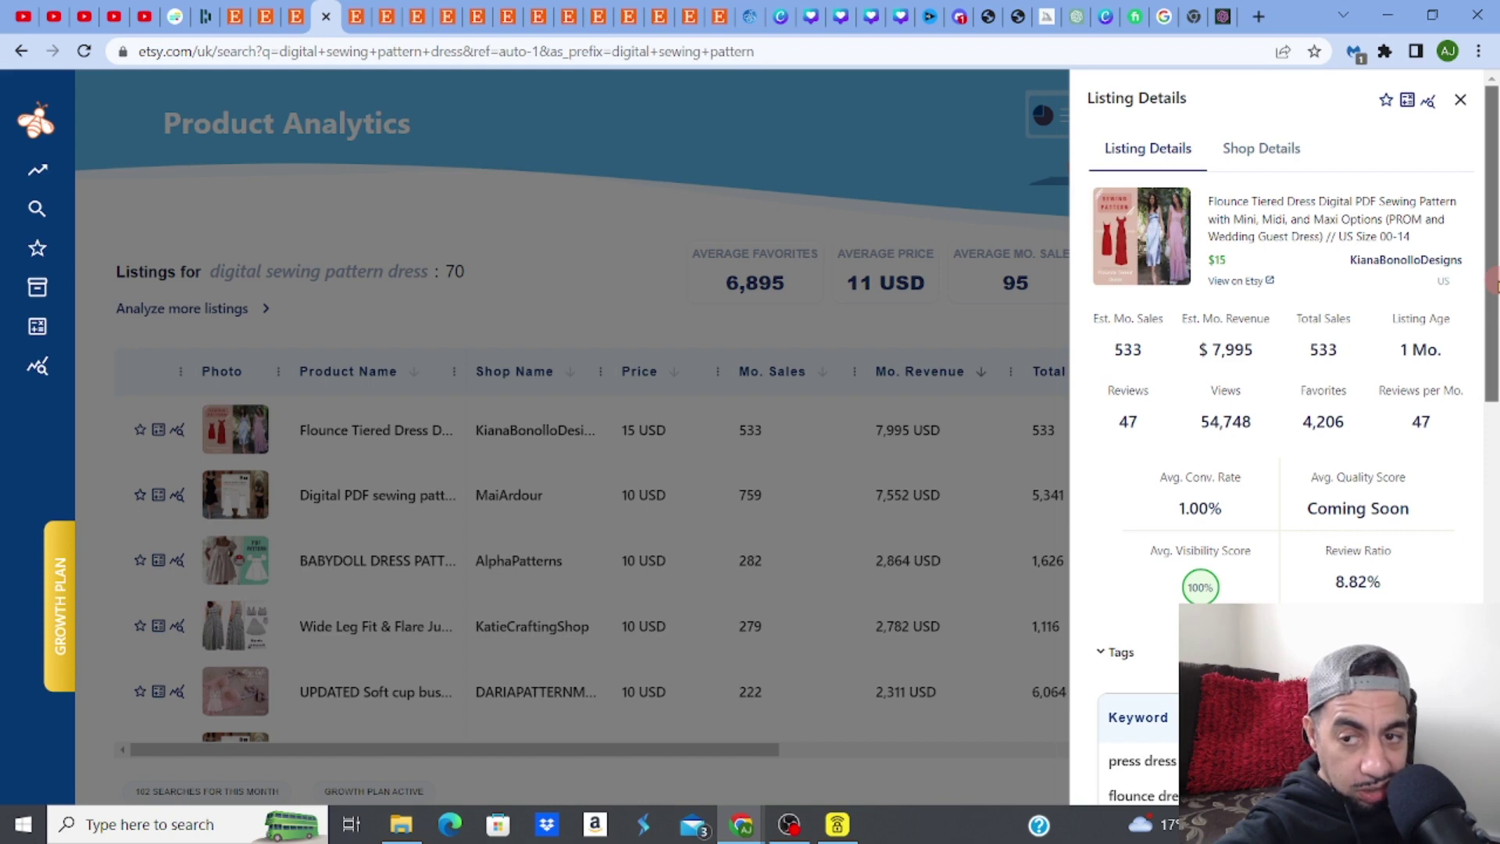
mouse_move(1249, 289)
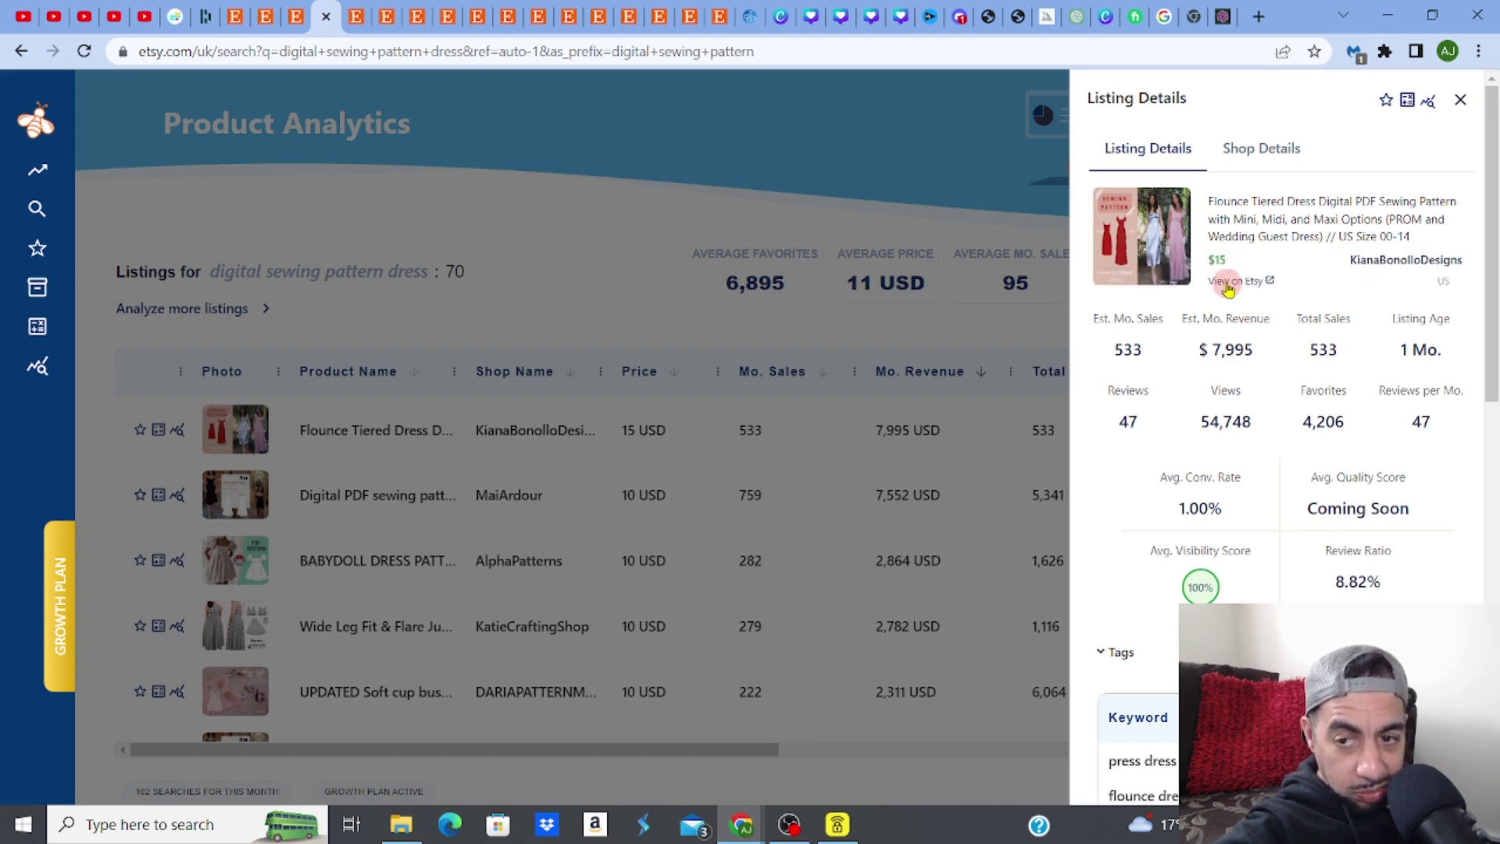
View the Flounce Tiered Dress listing on Etsy, browsing its gallery images and reviews
left_click(1227, 282)
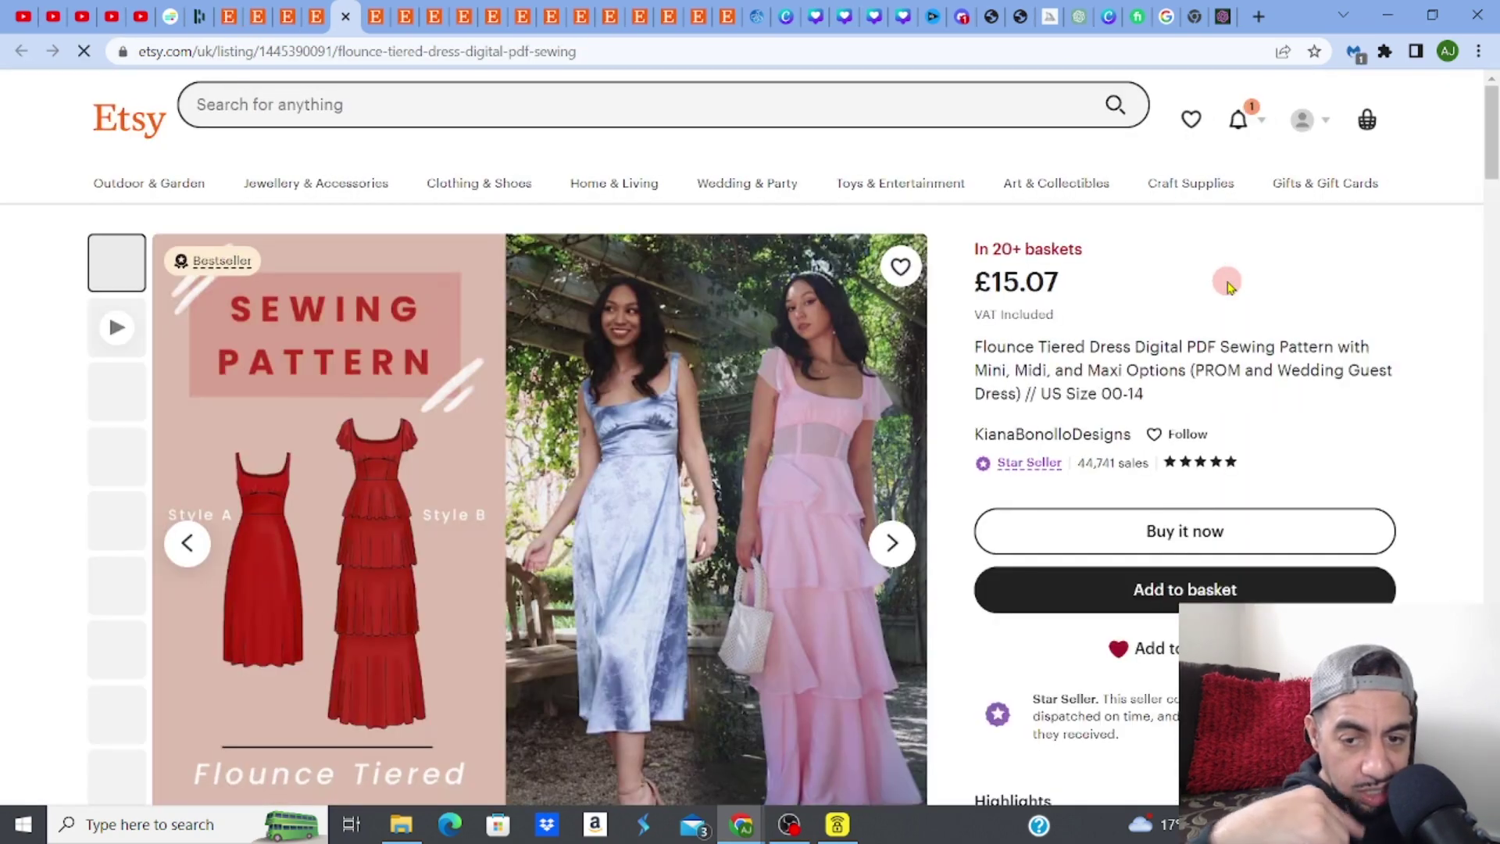
scroll(1493, 164, "down", 2)
scroll(1492, 164, "down", 2)
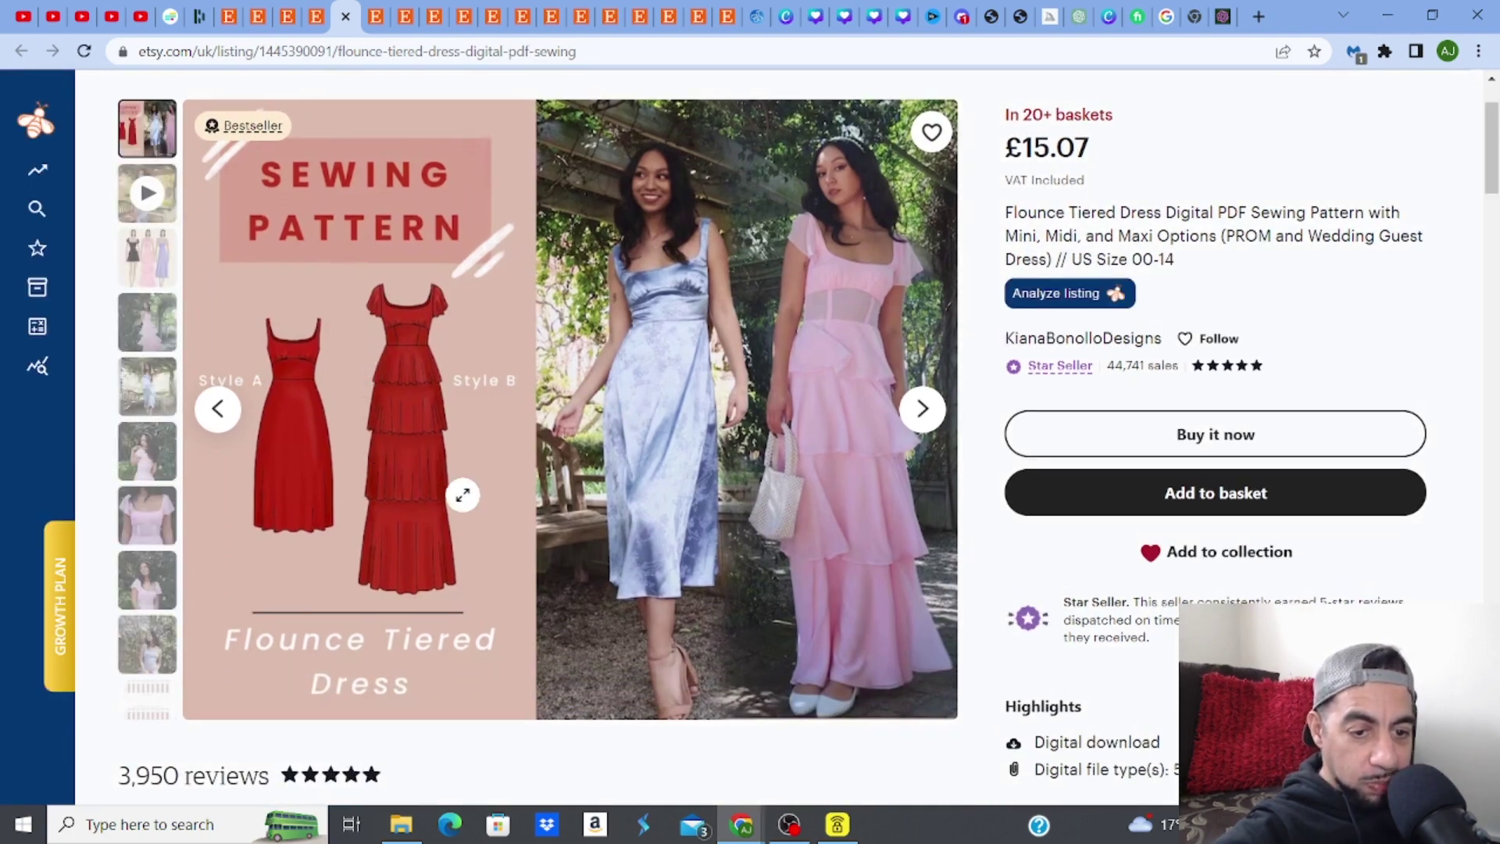
left_click(921, 414)
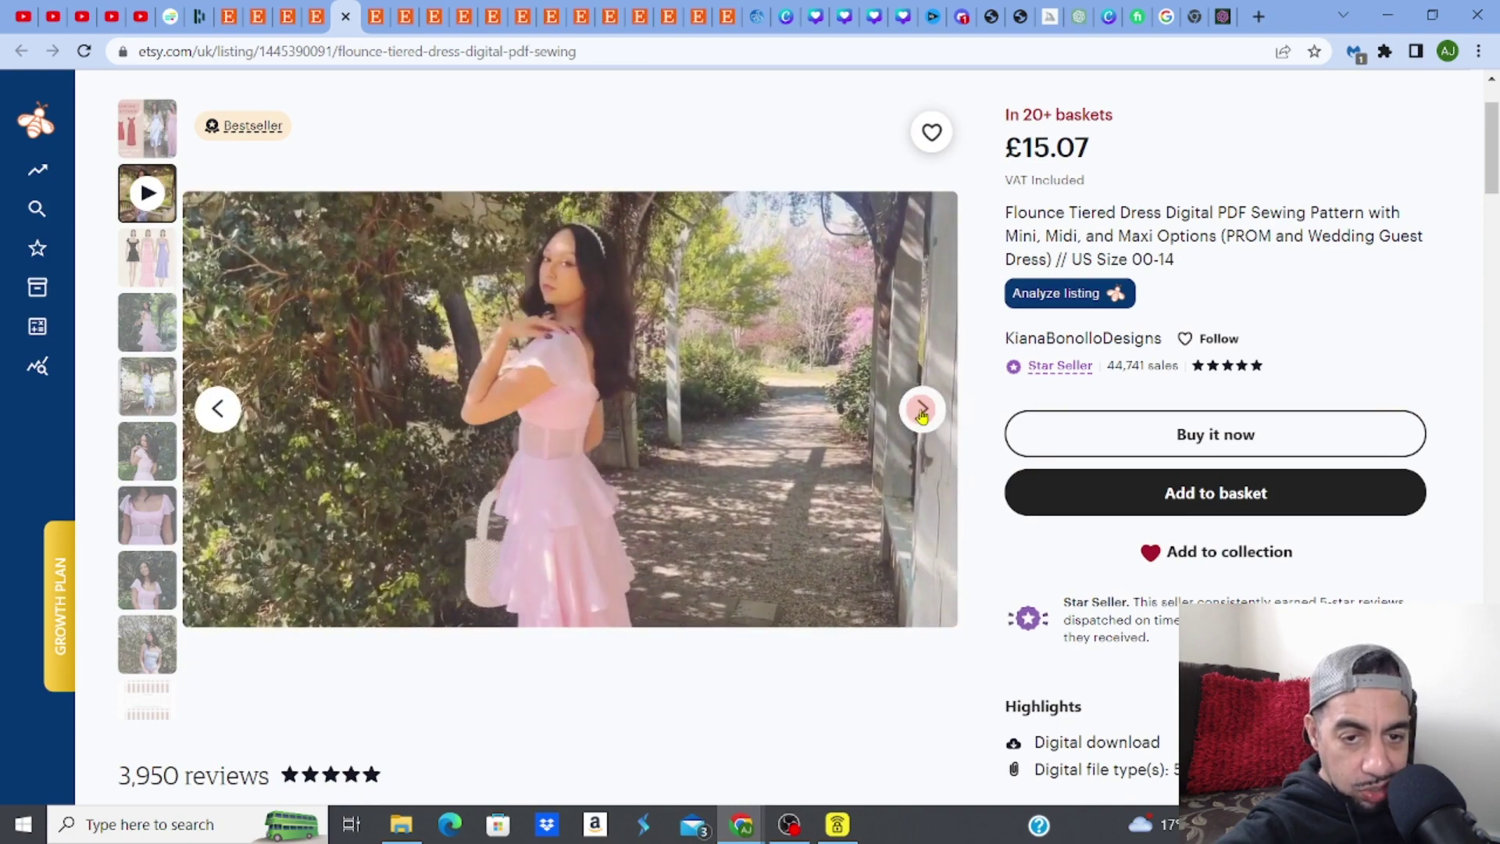
left_click(922, 409)
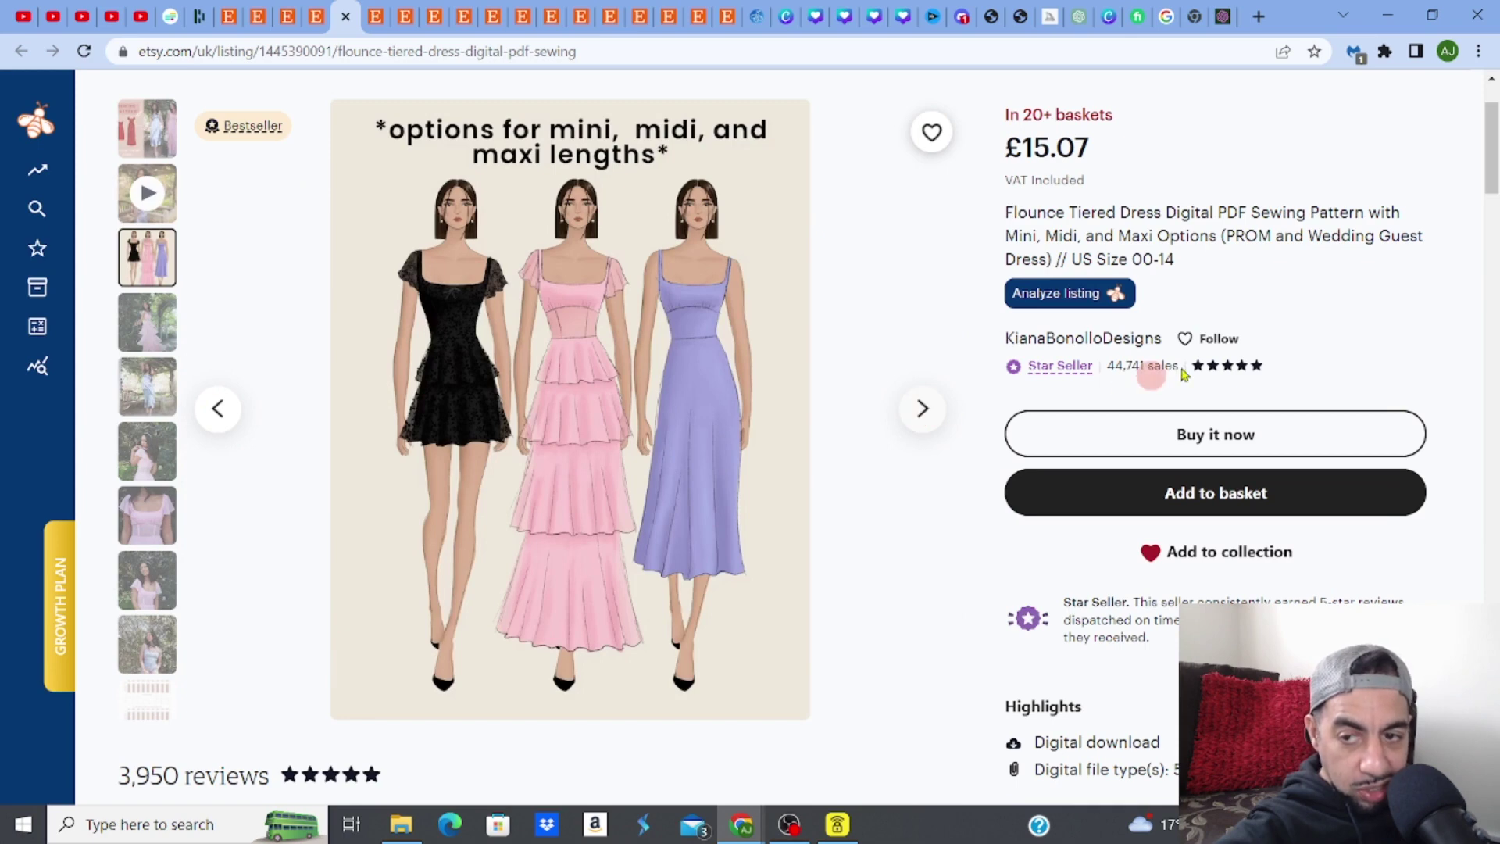
scroll(1492, 165, "down", 2)
scroll(1492, 166, "down", 4)
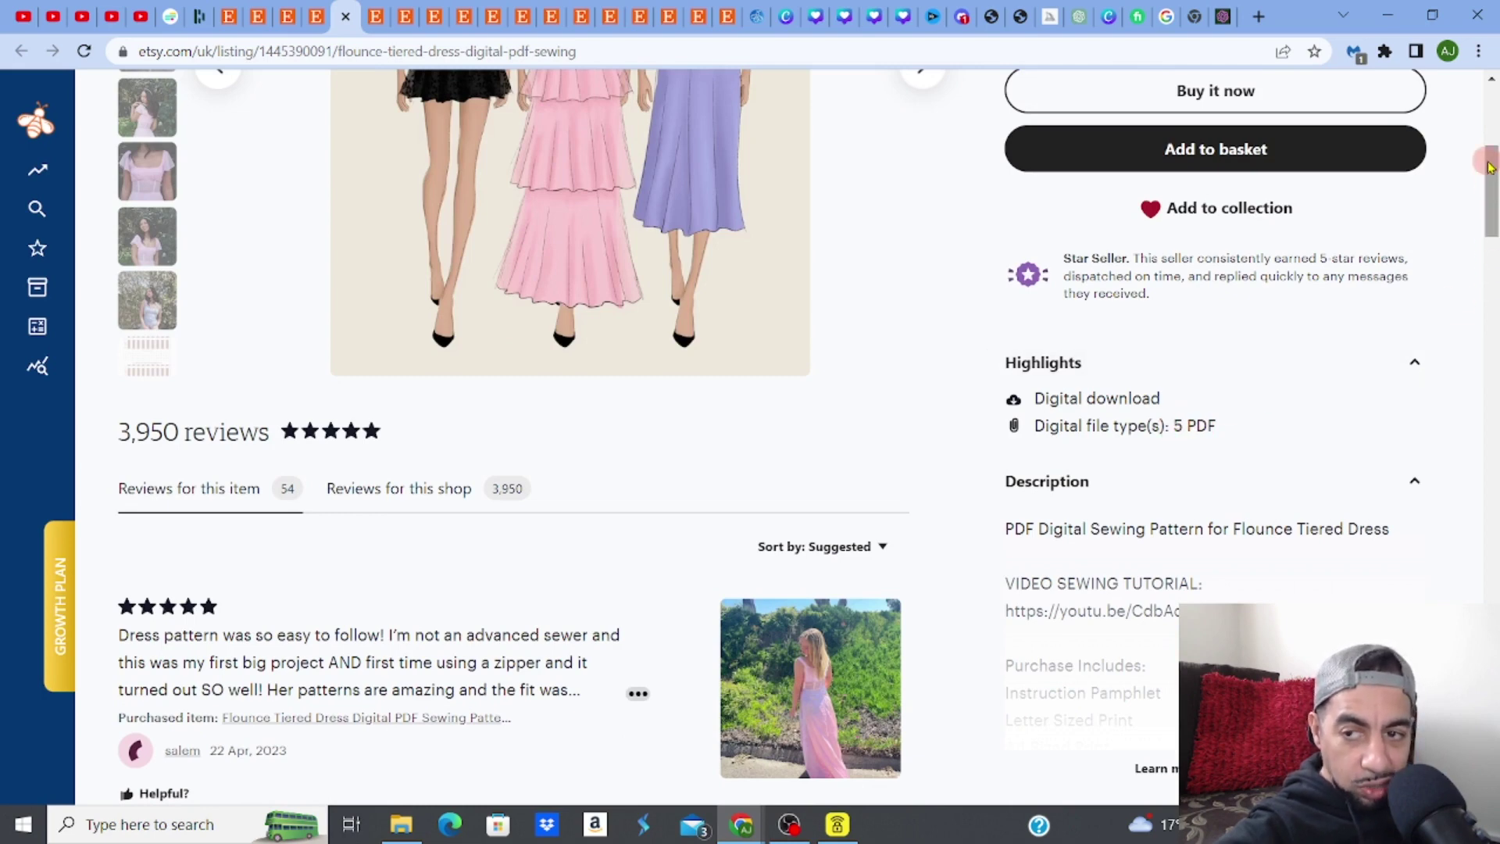
left_click(1493, 92)
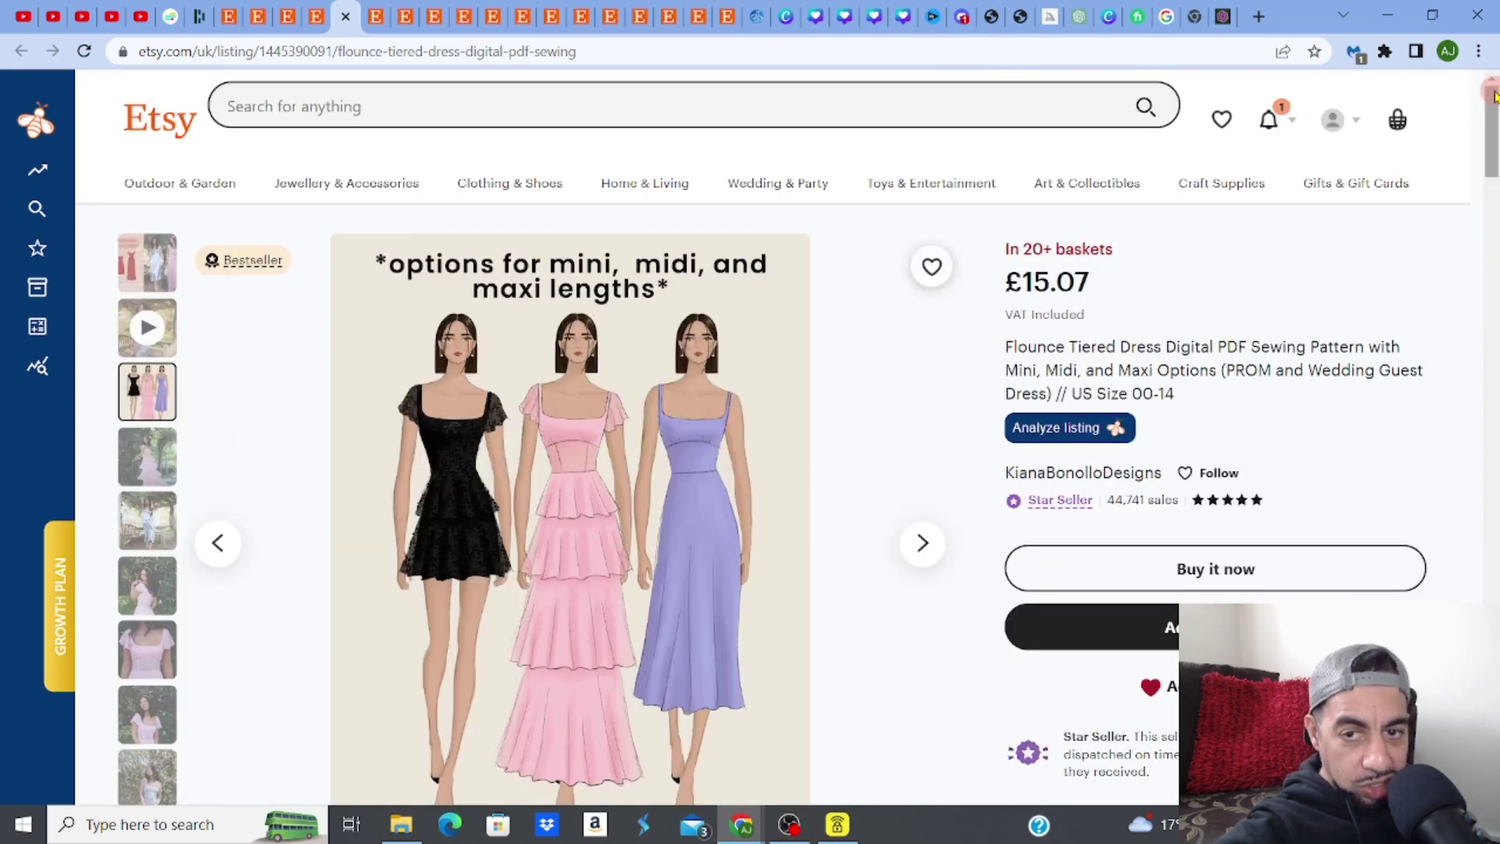
Return to the ChatGPT answer with the sewing, knitting and crochet idea highlighted
left_click(1079, 17)
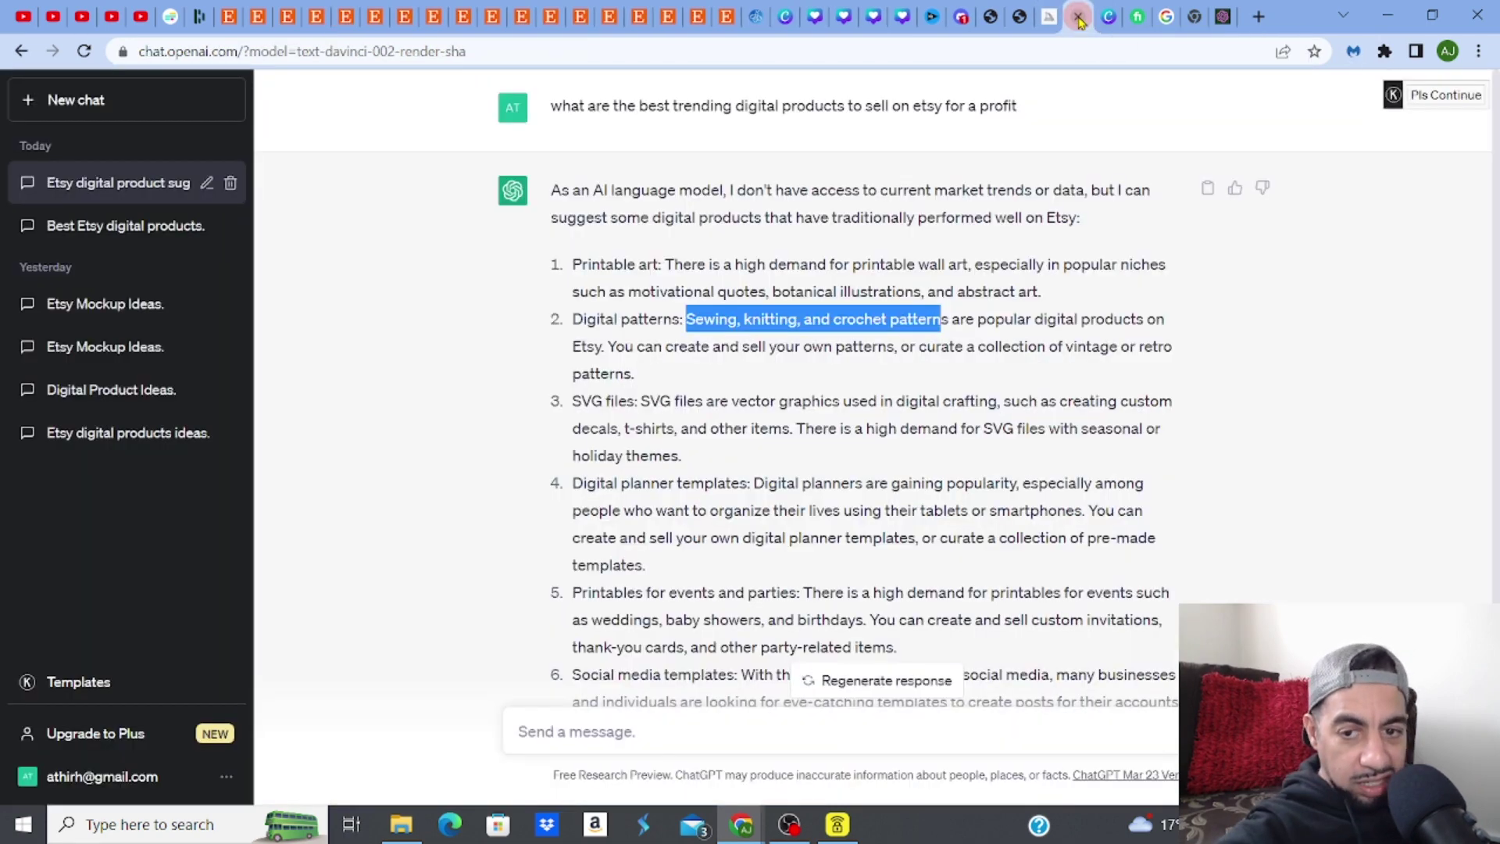
Close the EverBee listing details and analytics overlay to return to the Etsy search results
left_click(325, 27)
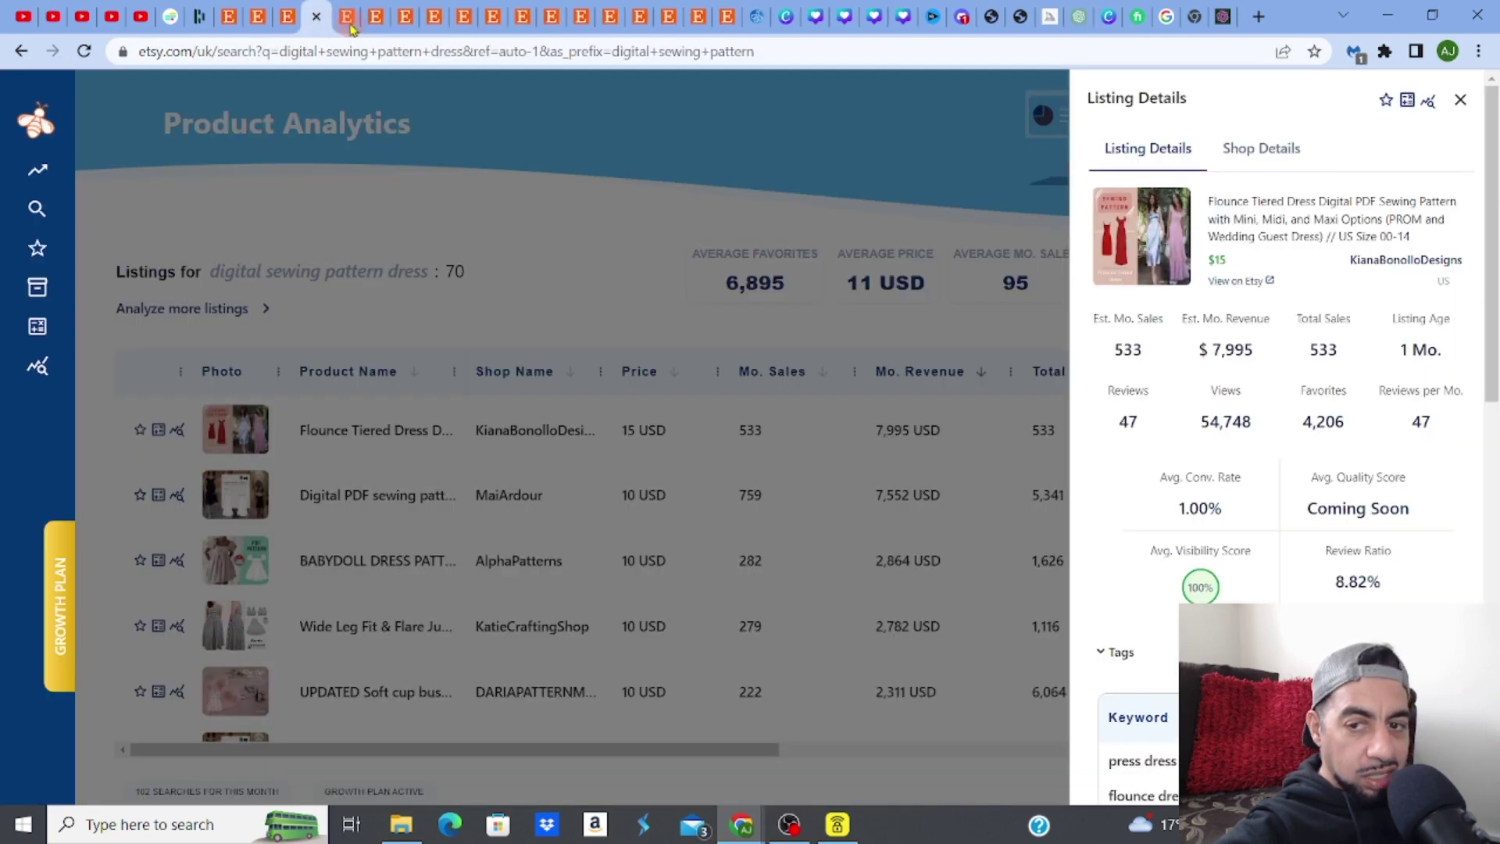
left_click(1459, 101)
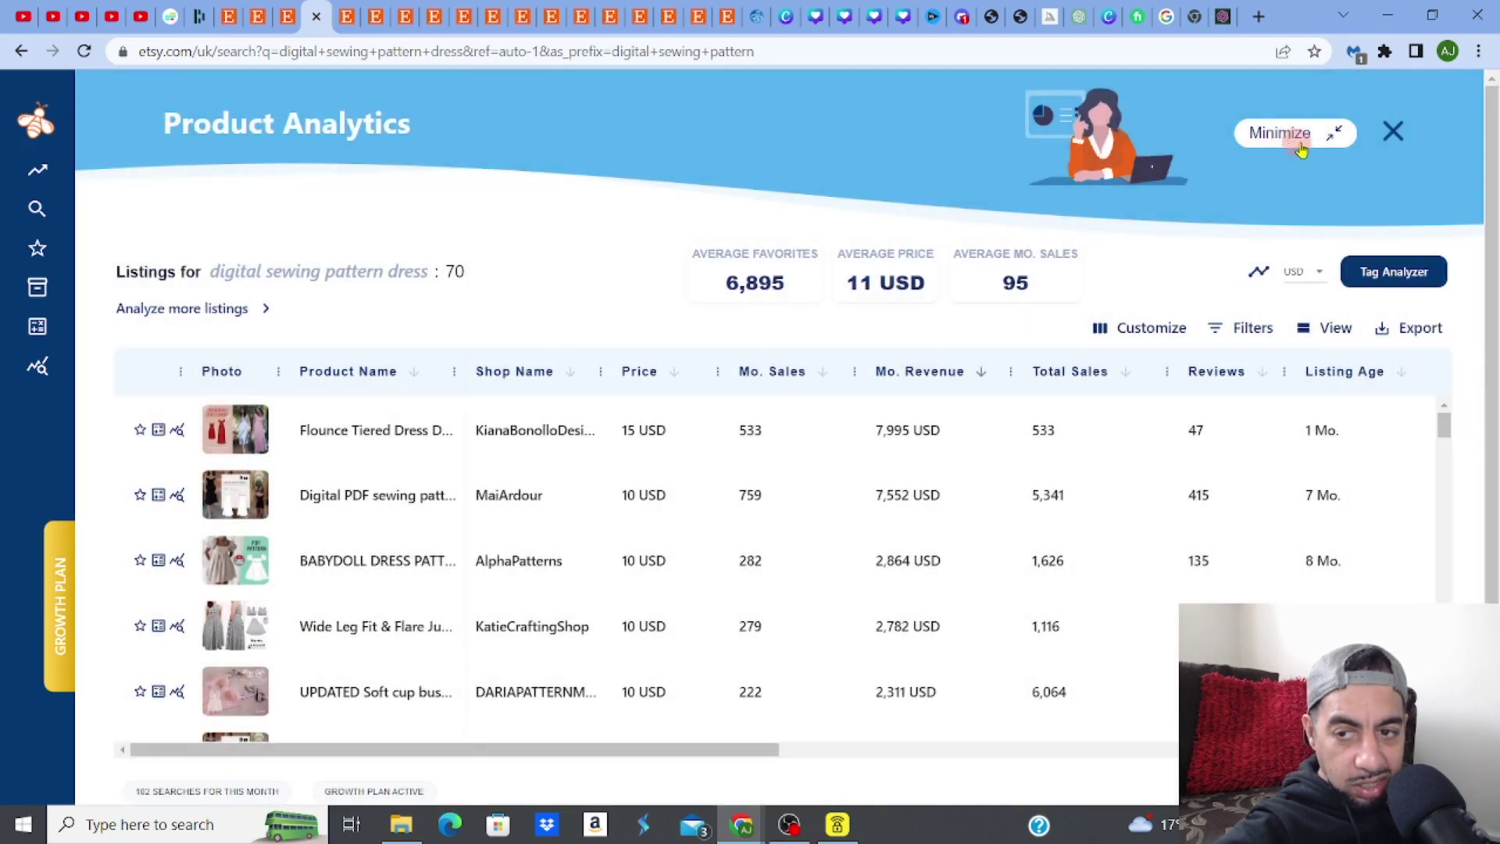
left_click(1391, 133)
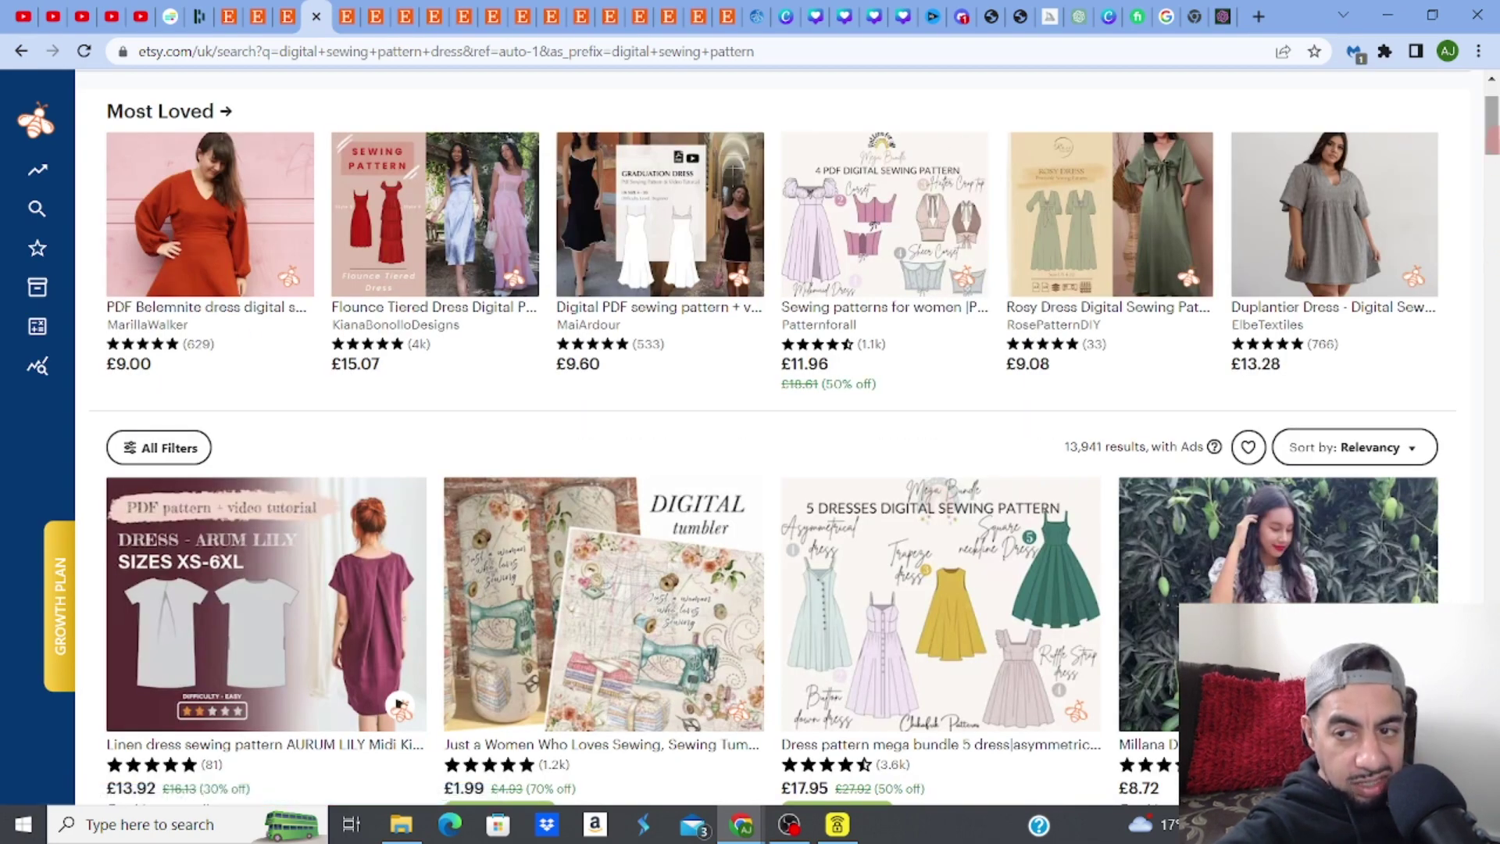
scroll(400, 706, "up", 2)
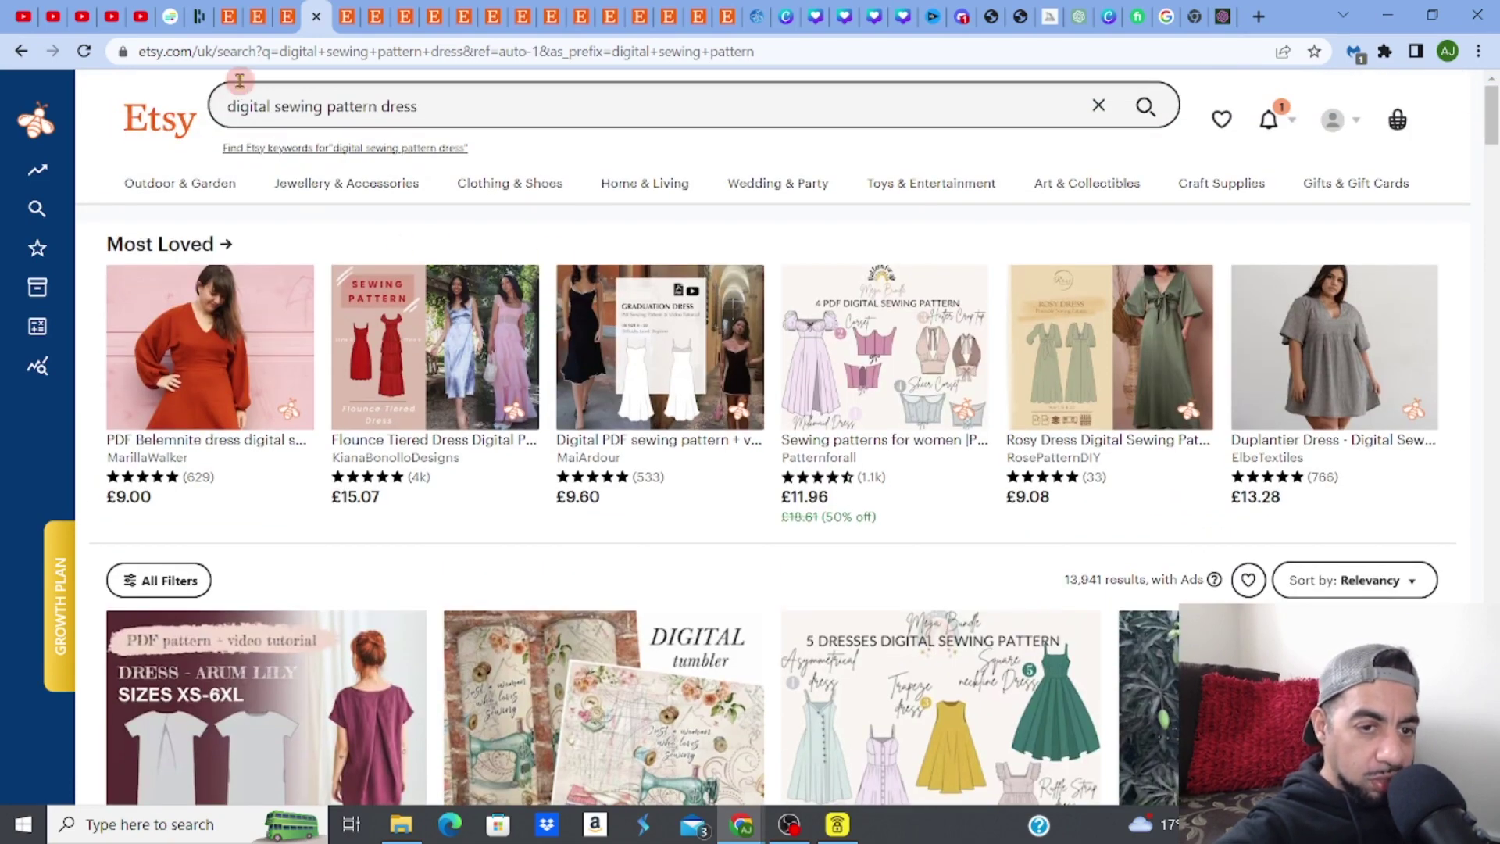
Edit the search query, replacing 'sewing' with 'knitting' and deleting 'dress'
left_click_drag(275, 107, 323, 107)
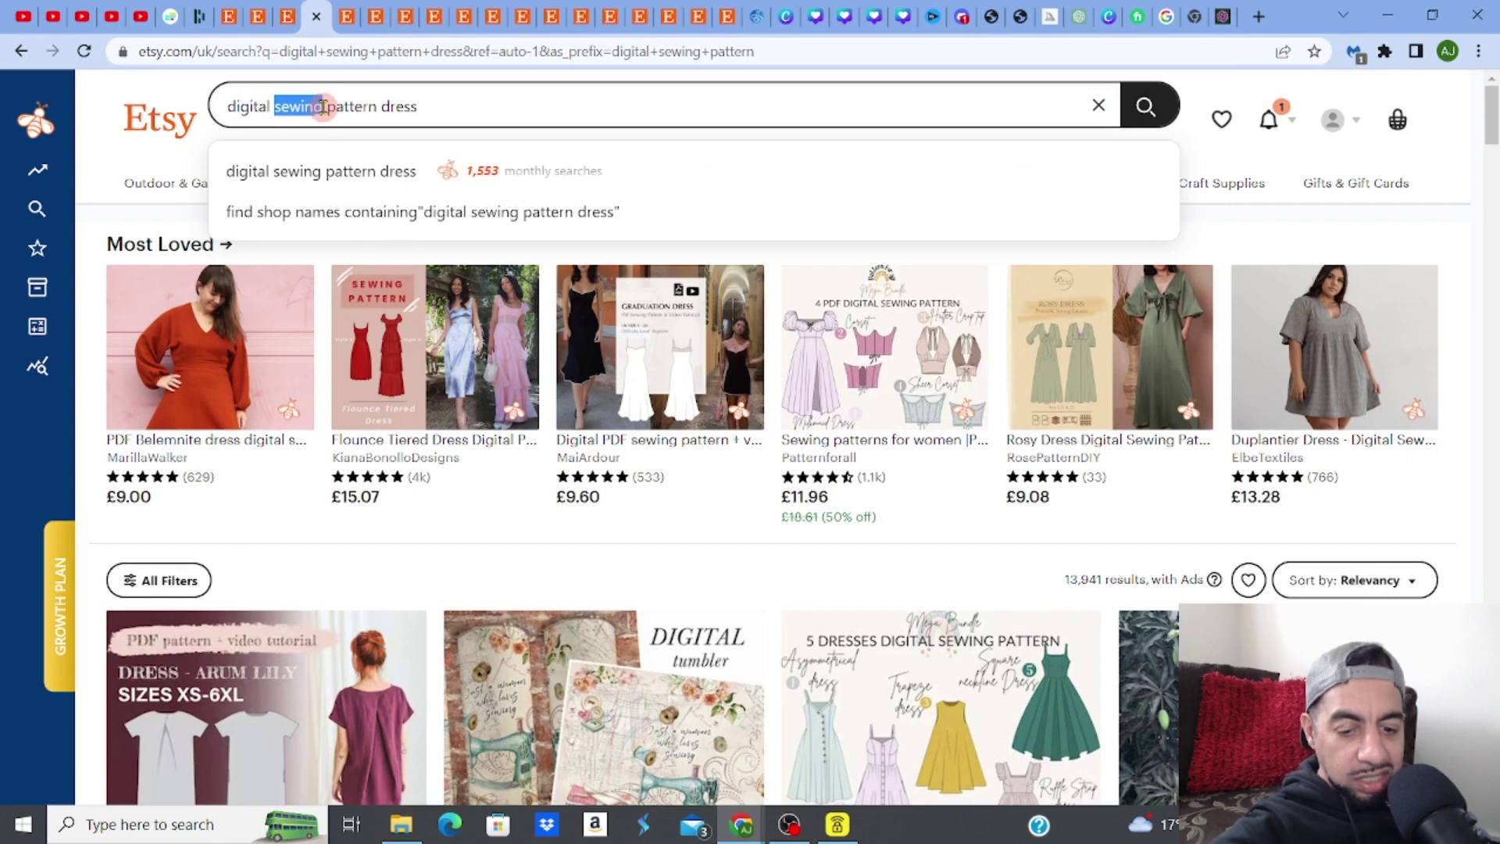
type("knitt")
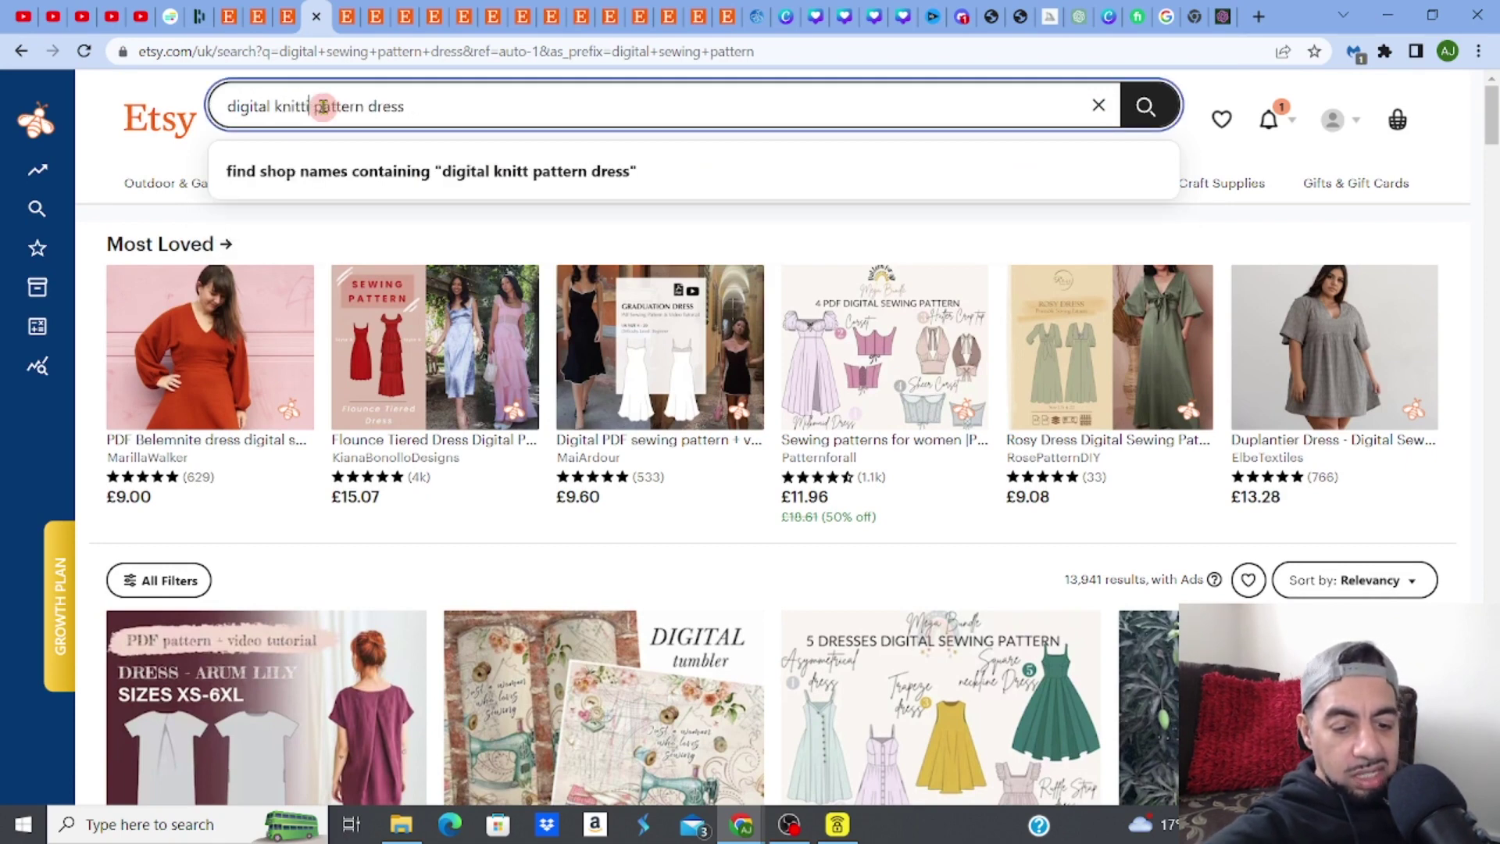
type("ing")
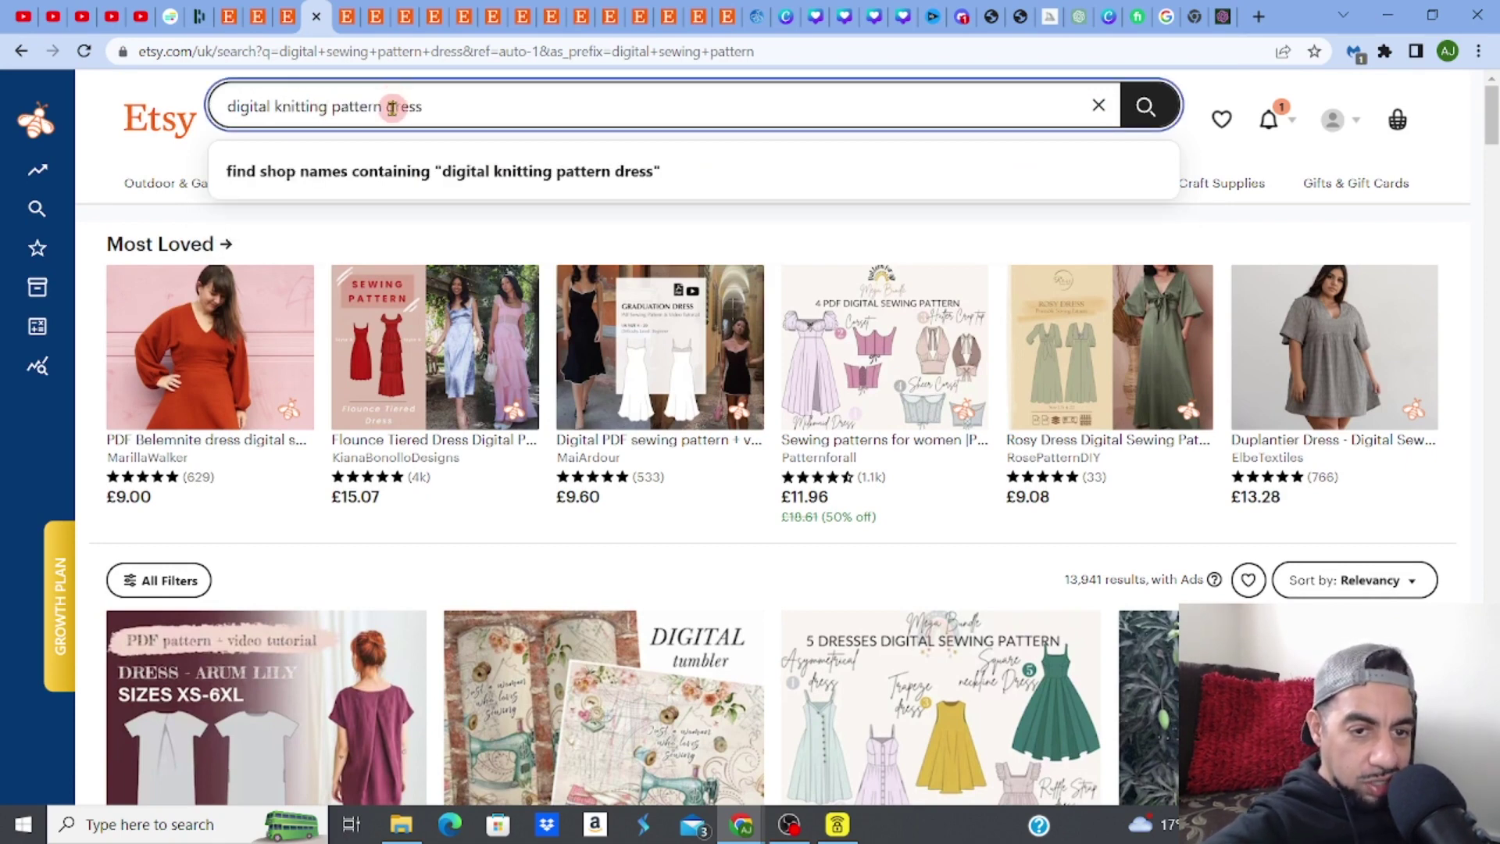
double_click(389, 107)
key("BackSpace")
key("BackSpace")
key("BackSpace")
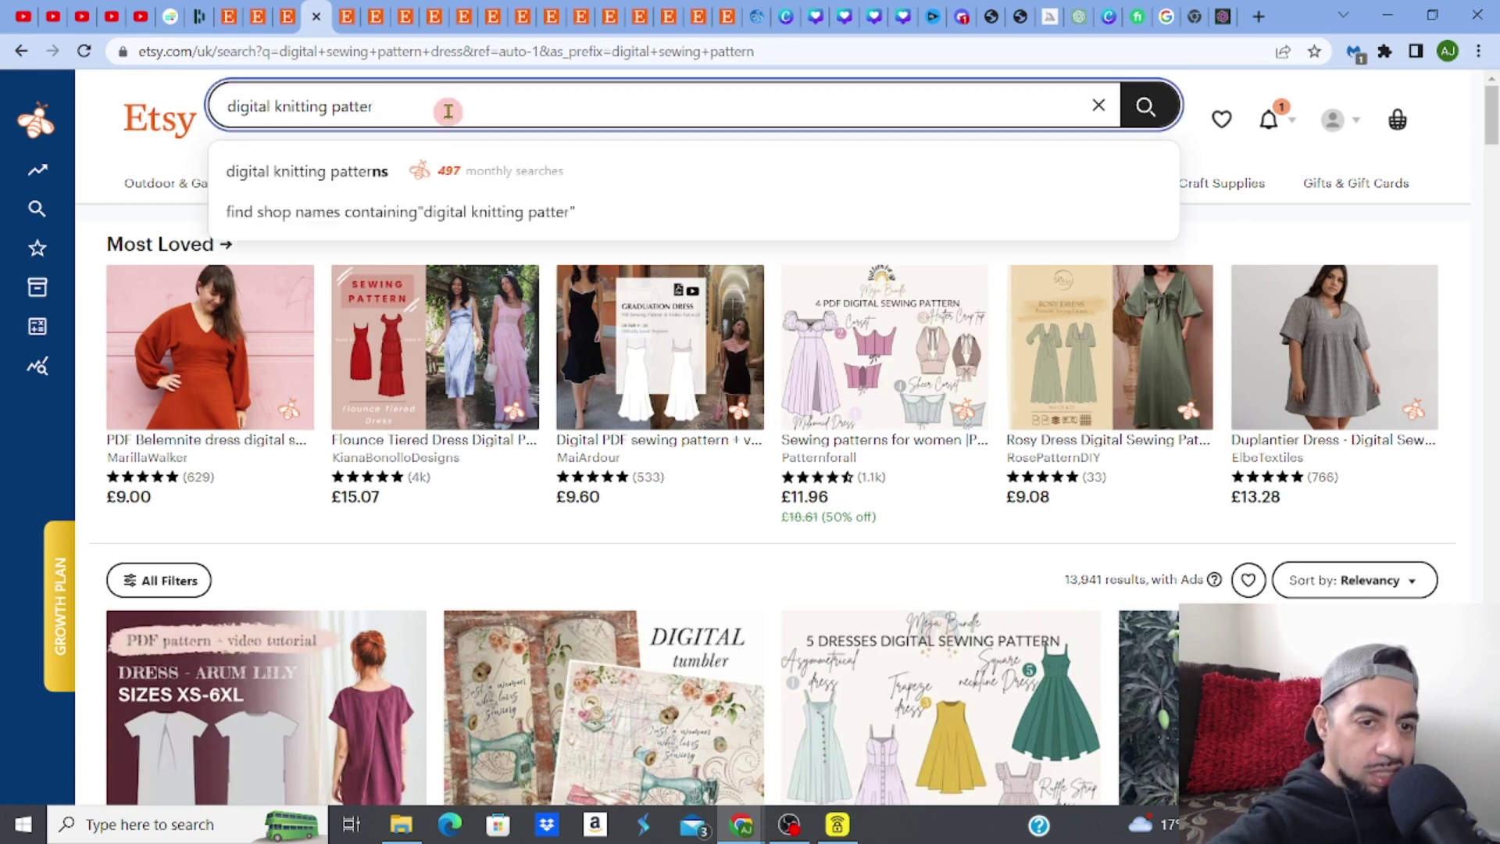
Search for 'digital knitting patterns' and note the 42,653 results count
left_click(405, 174)
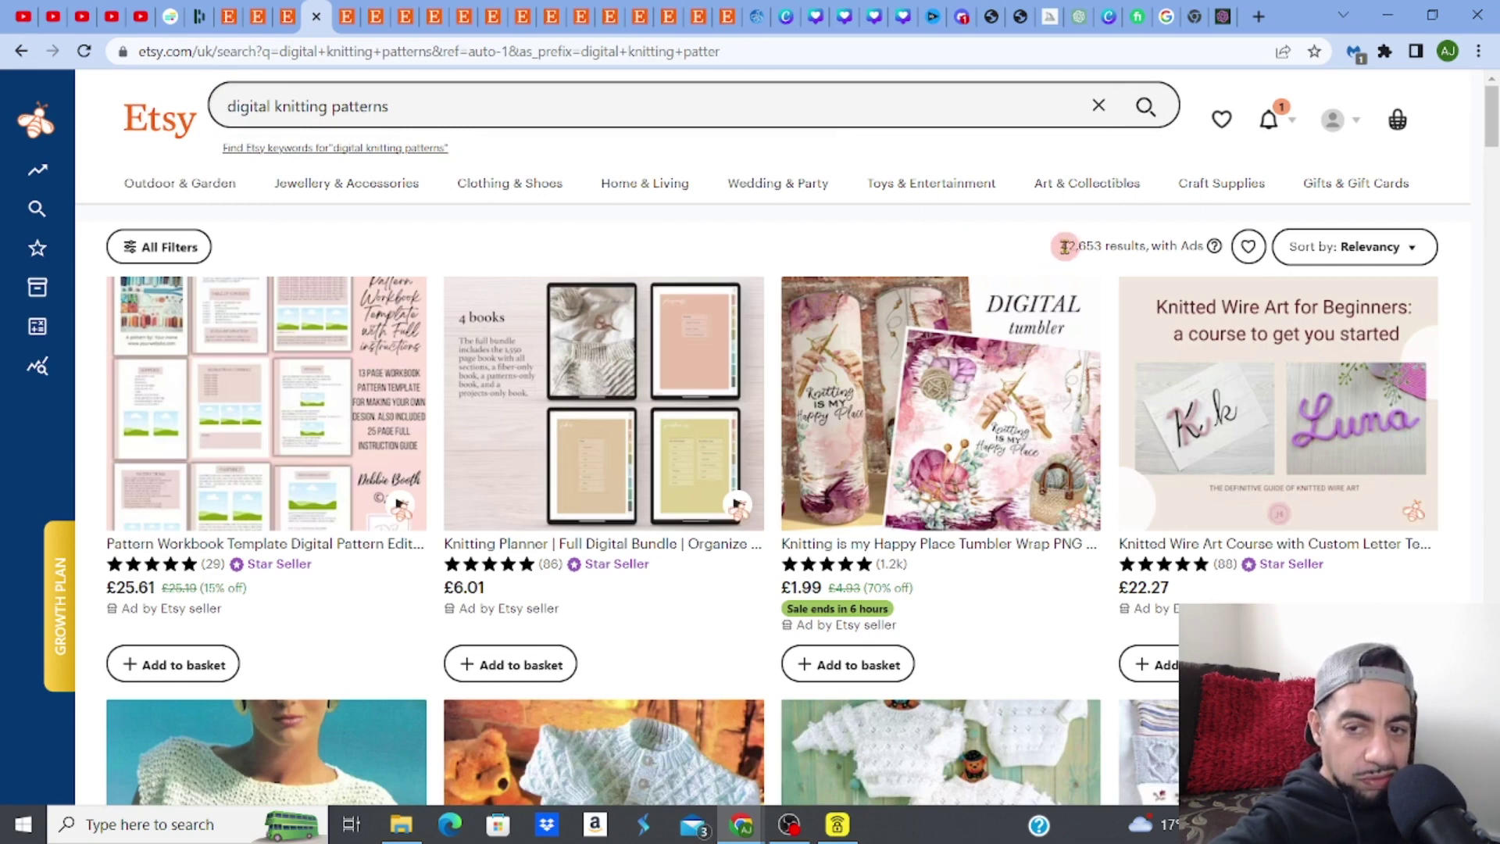
left_click_drag(1061, 245, 1116, 247)
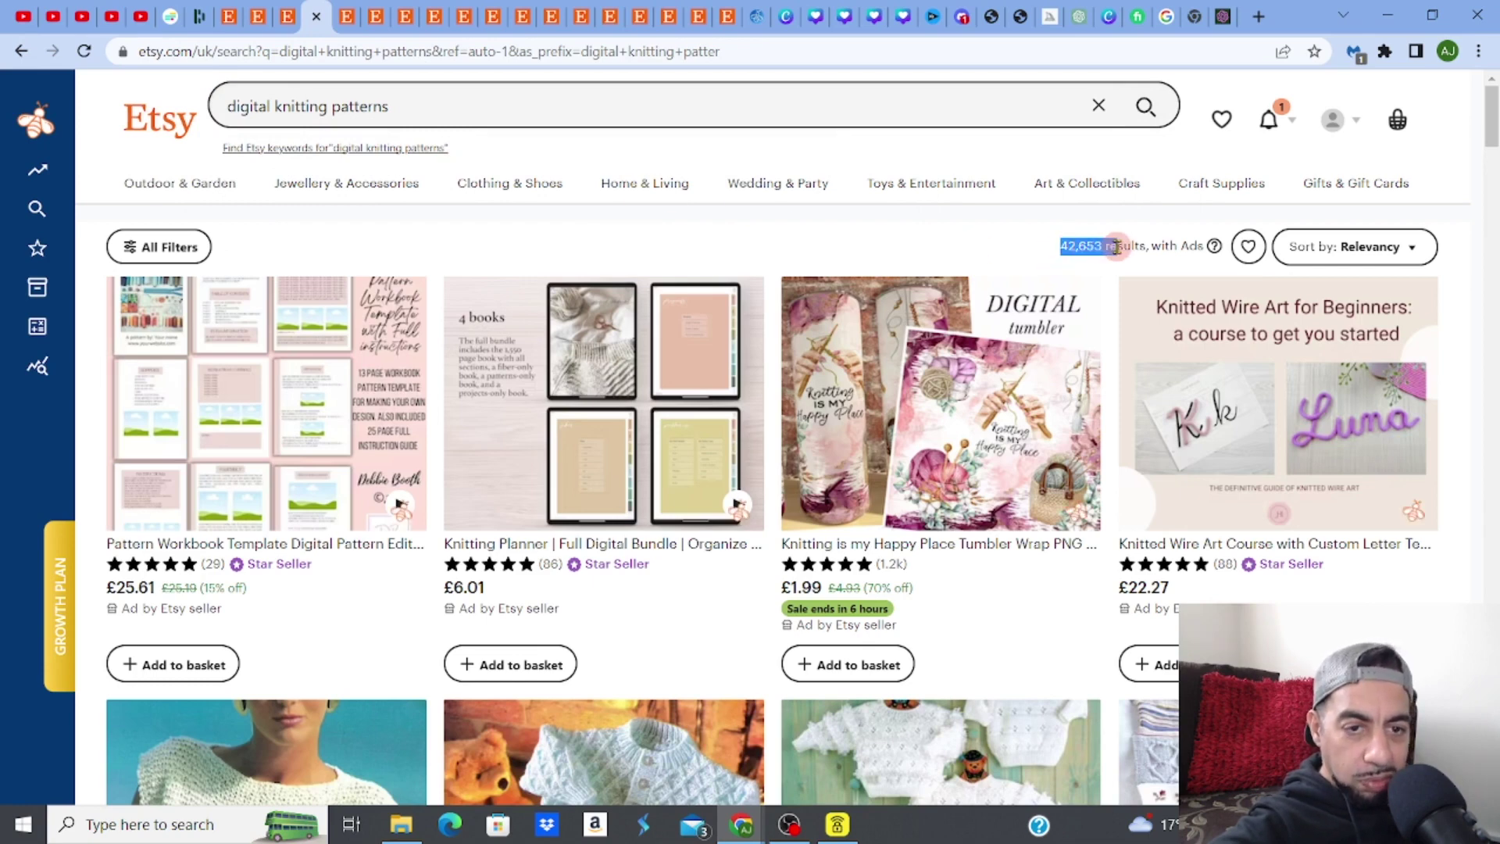
left_click(471, 104)
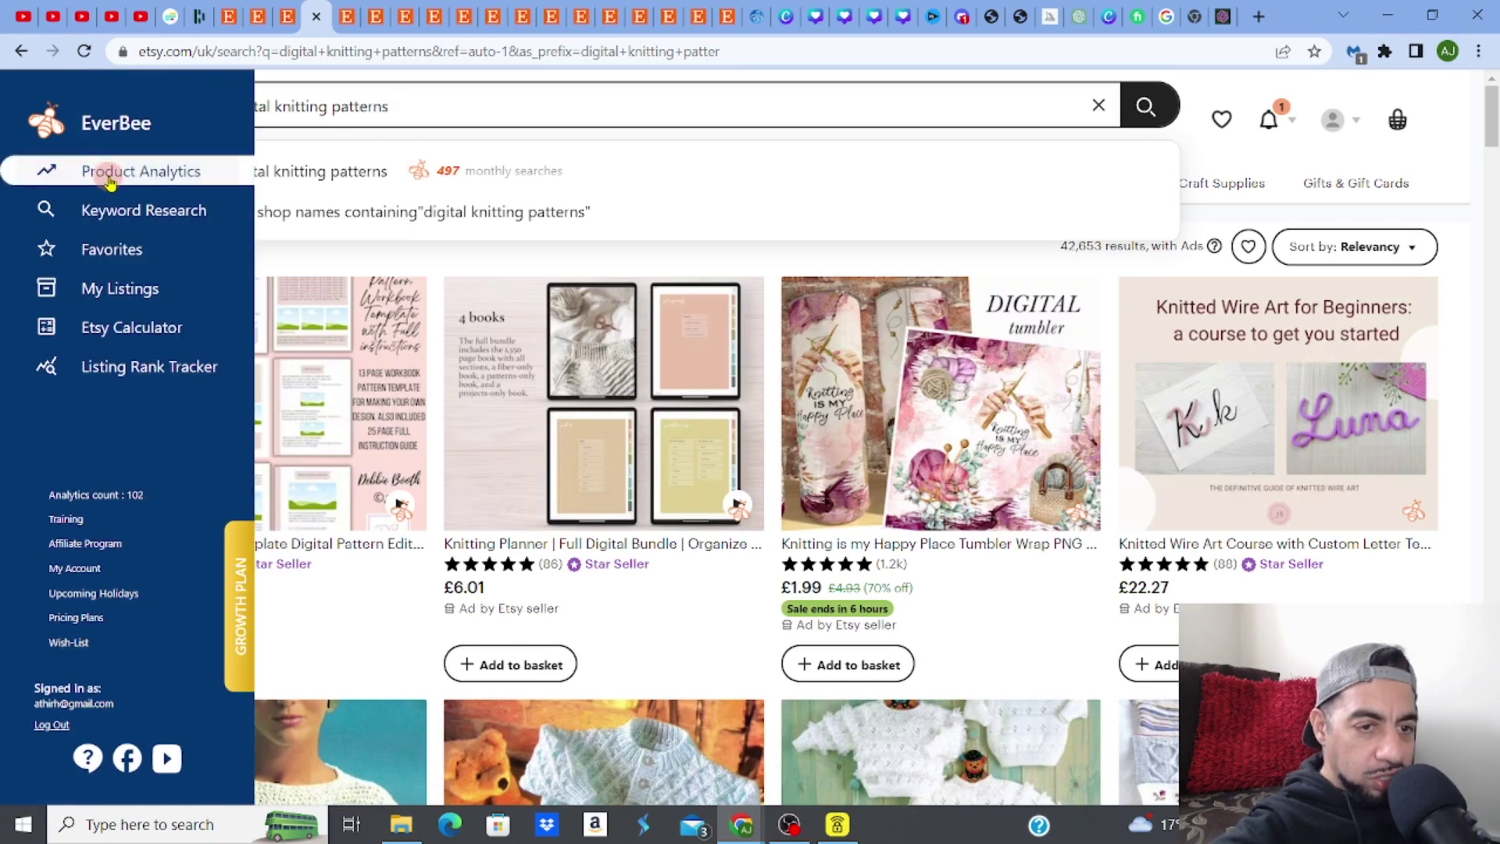
Open EverBee Product Analytics and rank listings by monthly revenue, highest first
left_click(109, 180)
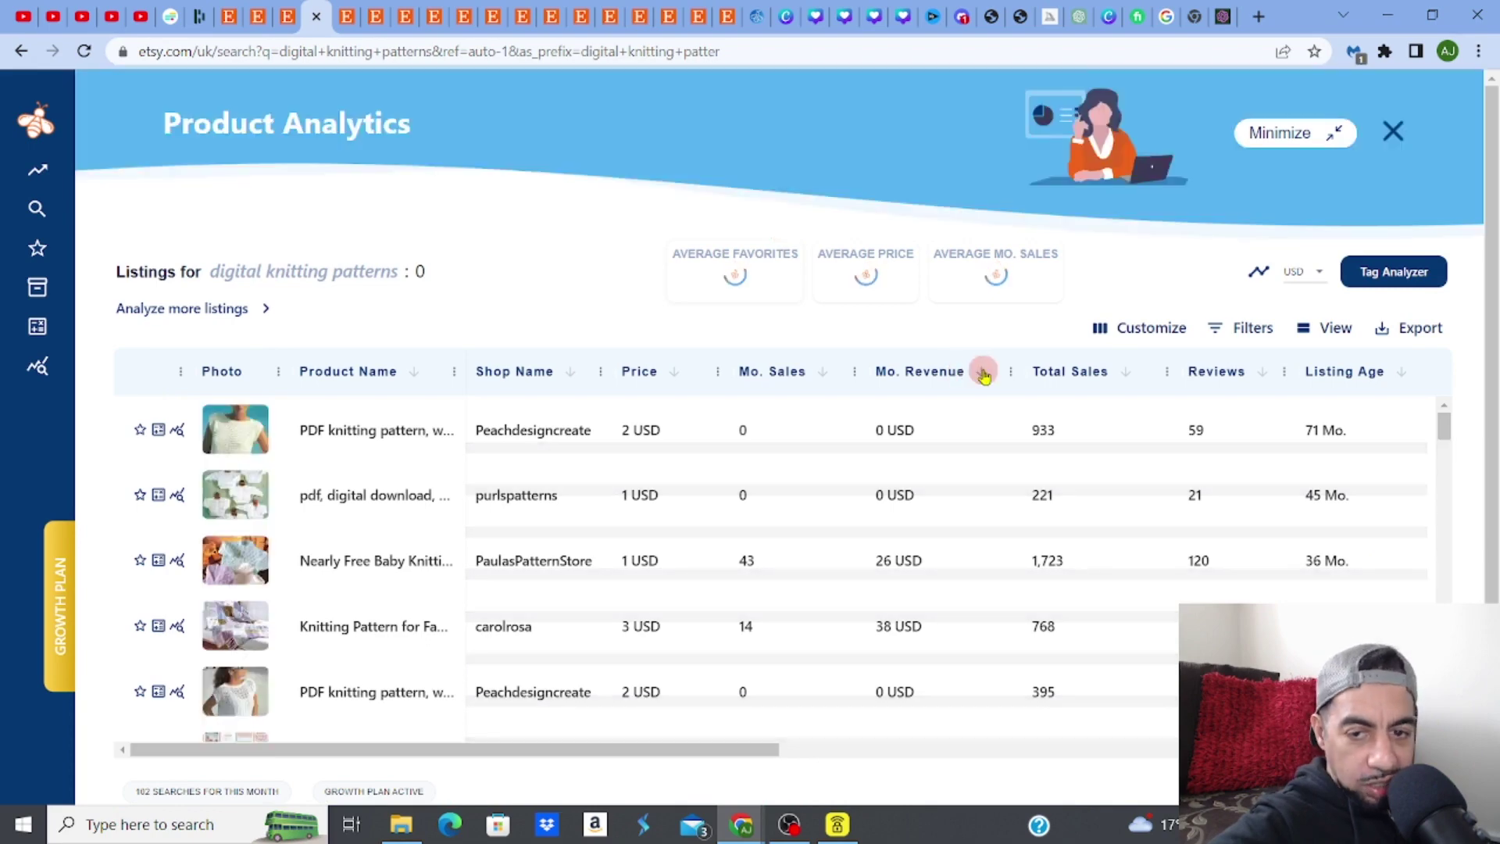
left_click(981, 375)
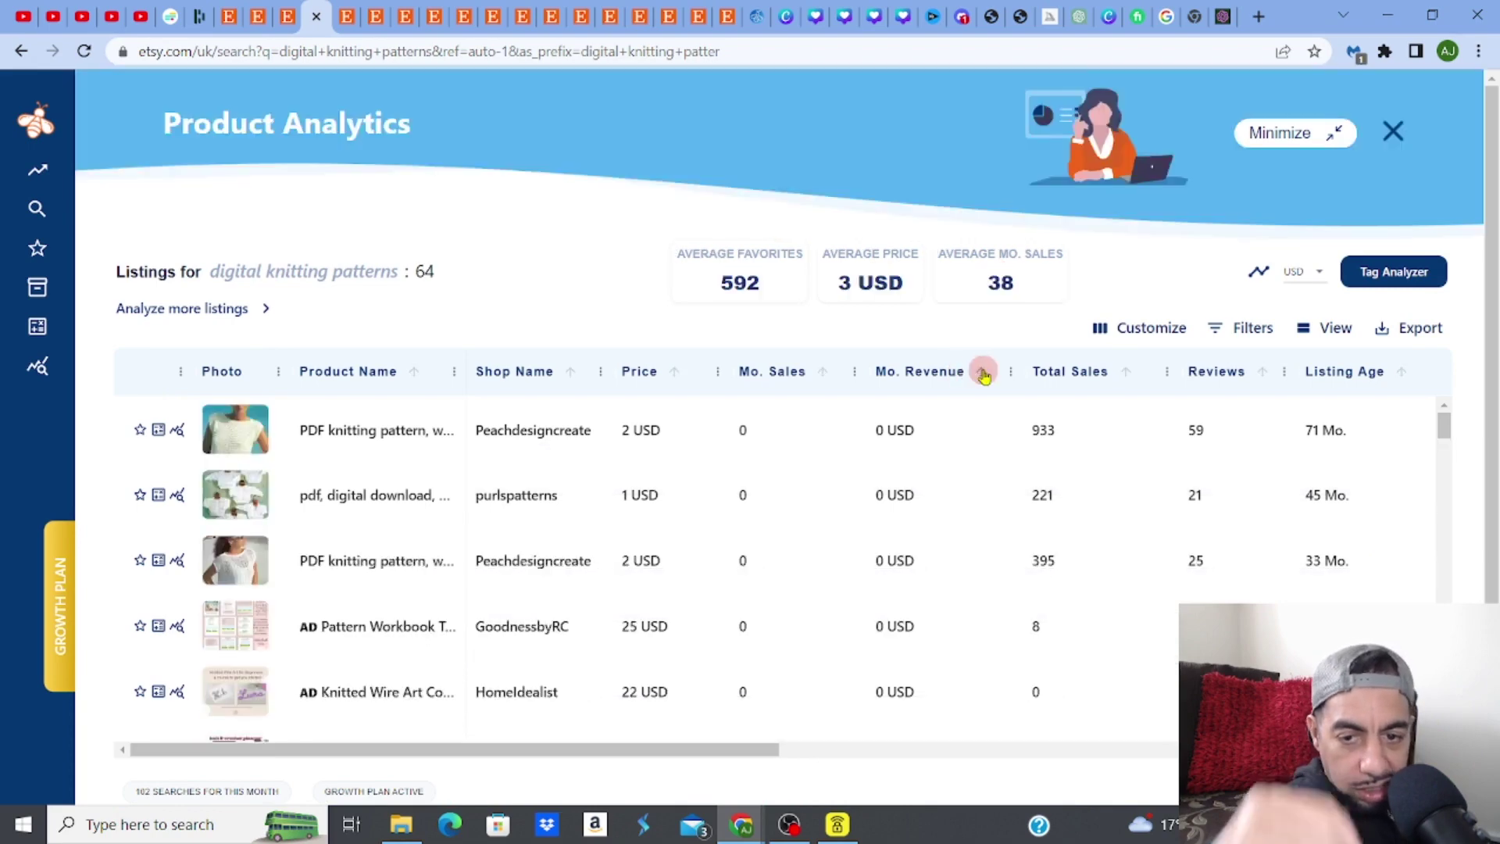
left_click(982, 374)
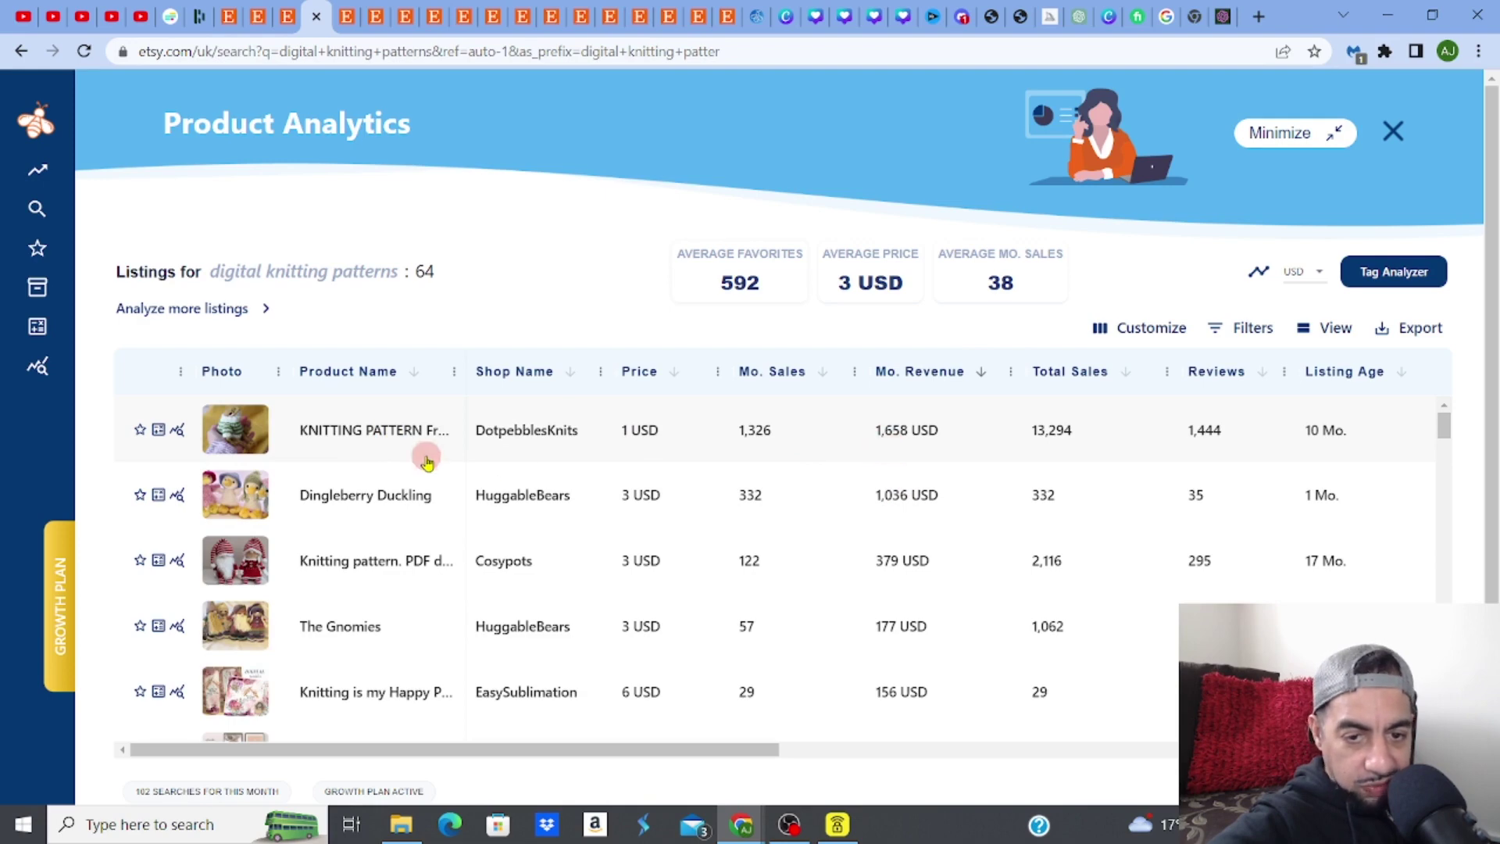
Open the top-earning frog pattern's details and view its Froggie's Sweater listing on Etsy
mouse_move(244, 433)
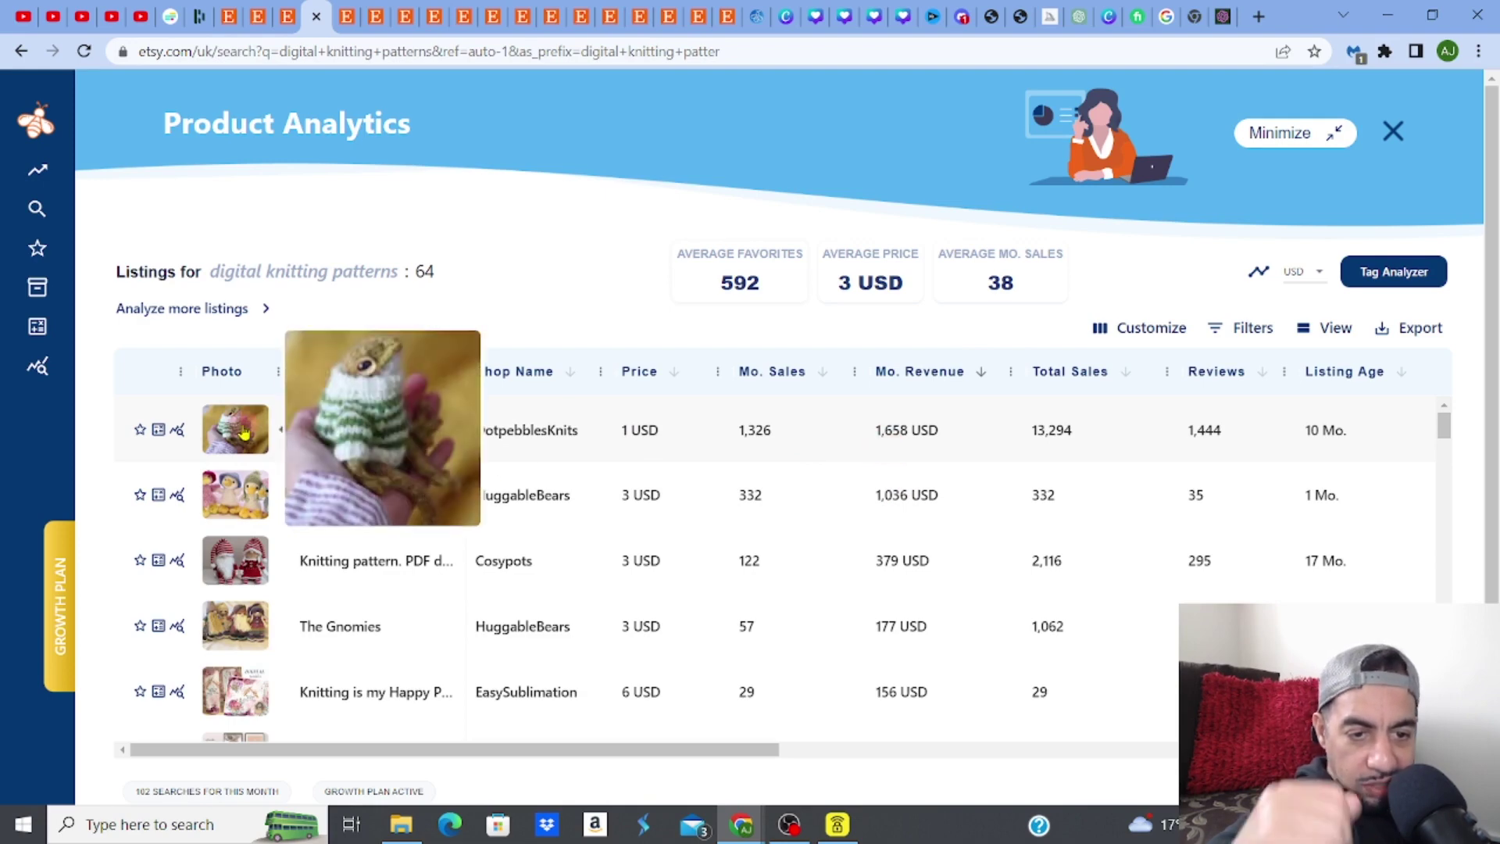
left_click(244, 433)
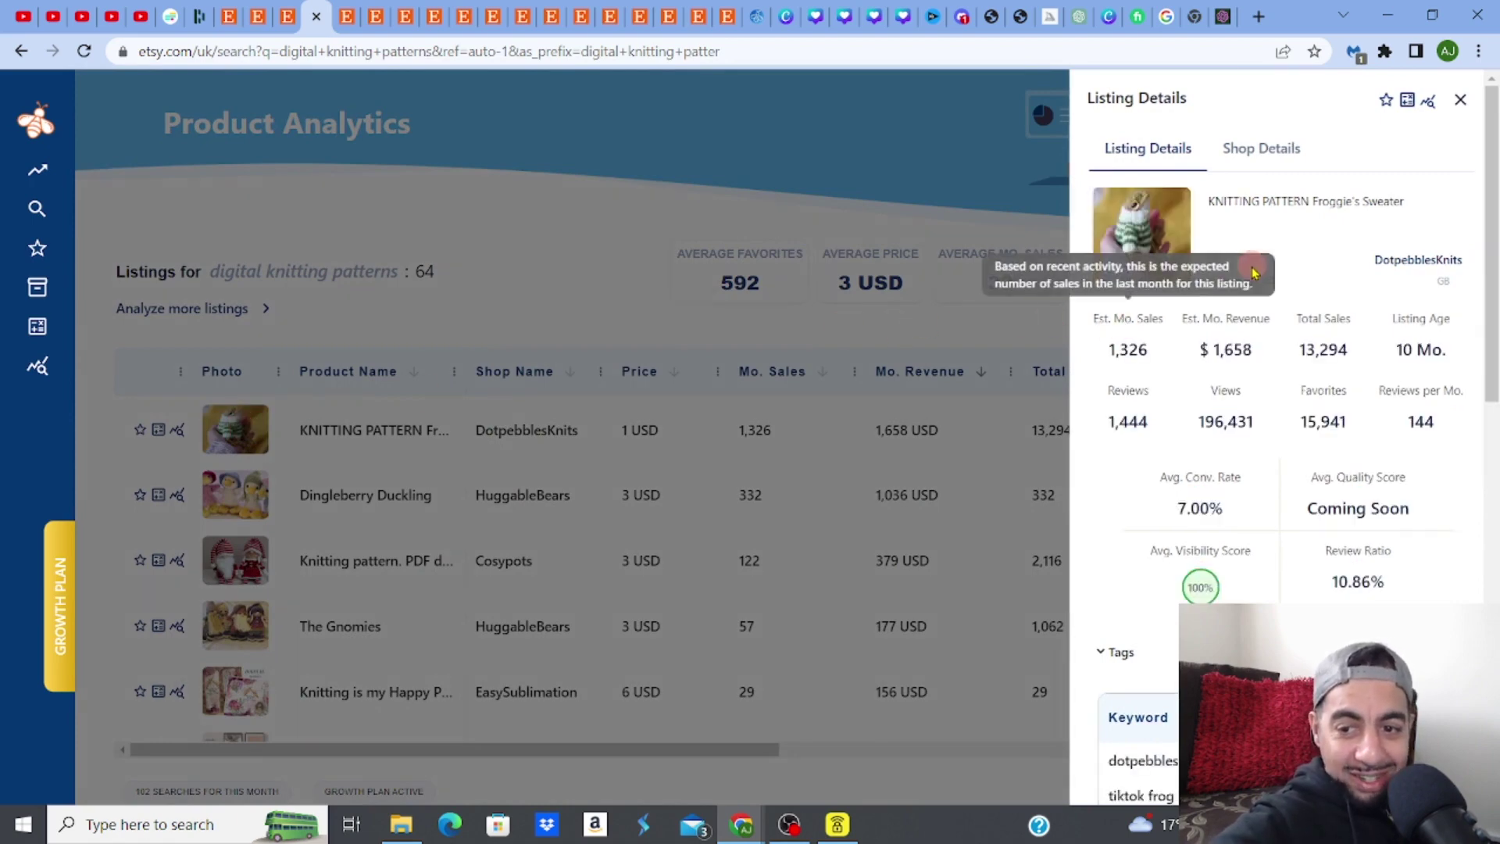
mouse_move(1243, 349)
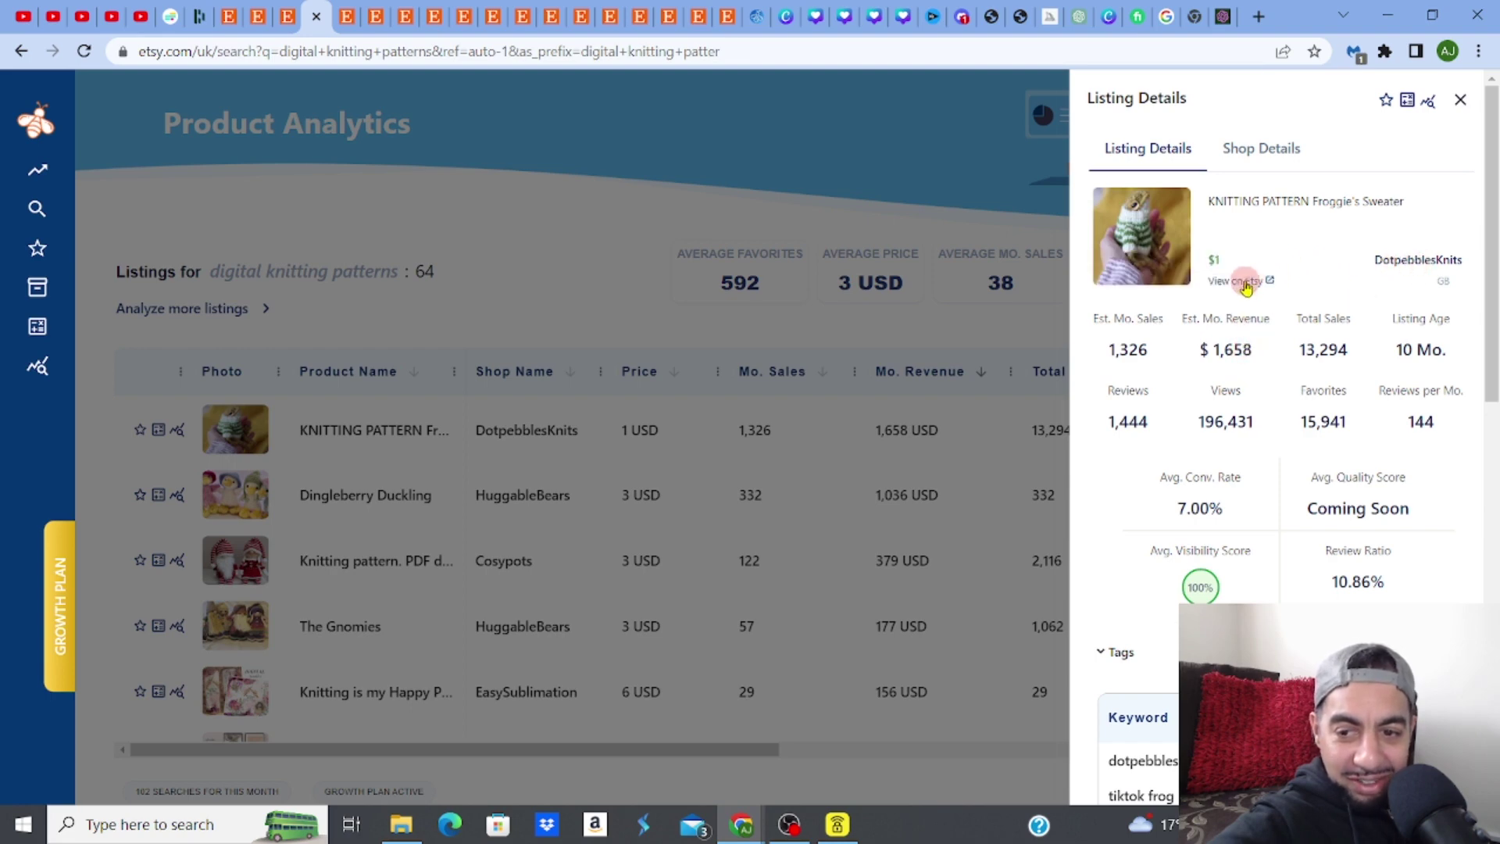
left_click(1248, 283)
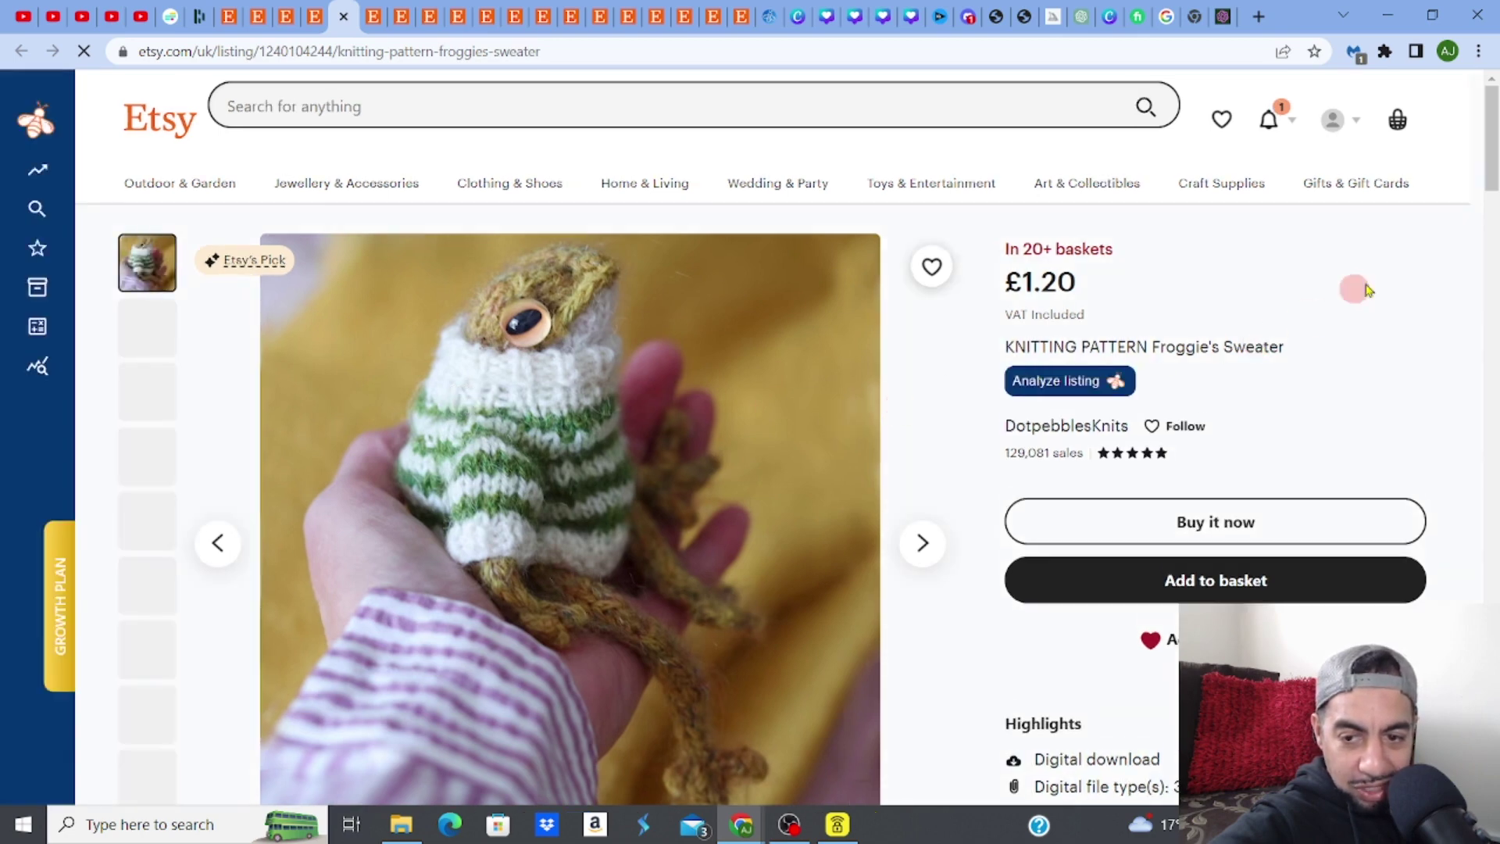
scroll(787, 438, "down", 1)
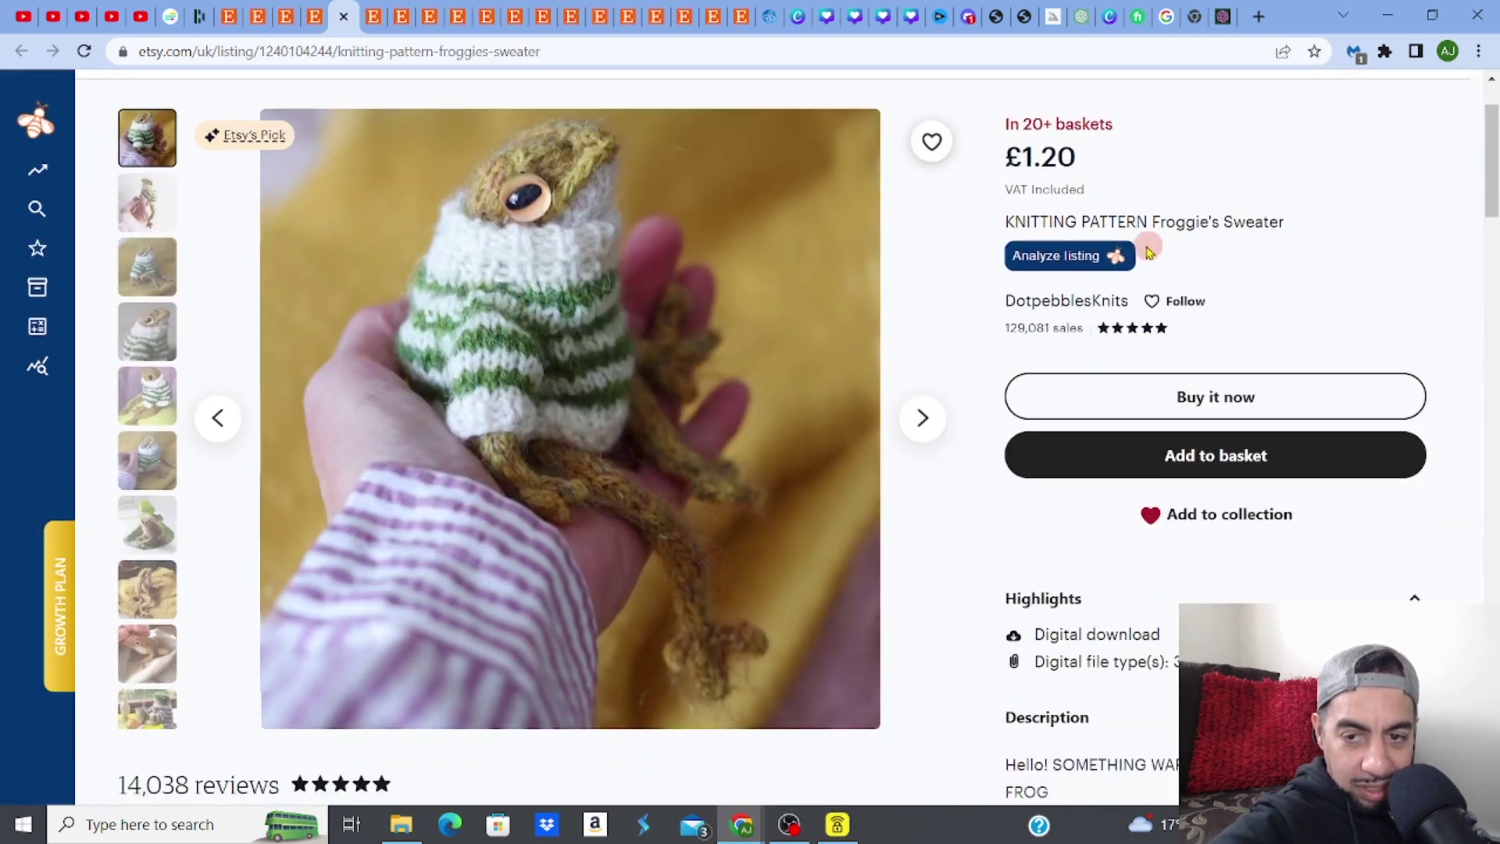
Analyze the Froggie's Sweater listing in EverBee, reviewing its $1,658 monthly revenue, tags and details
left_click(1111, 256)
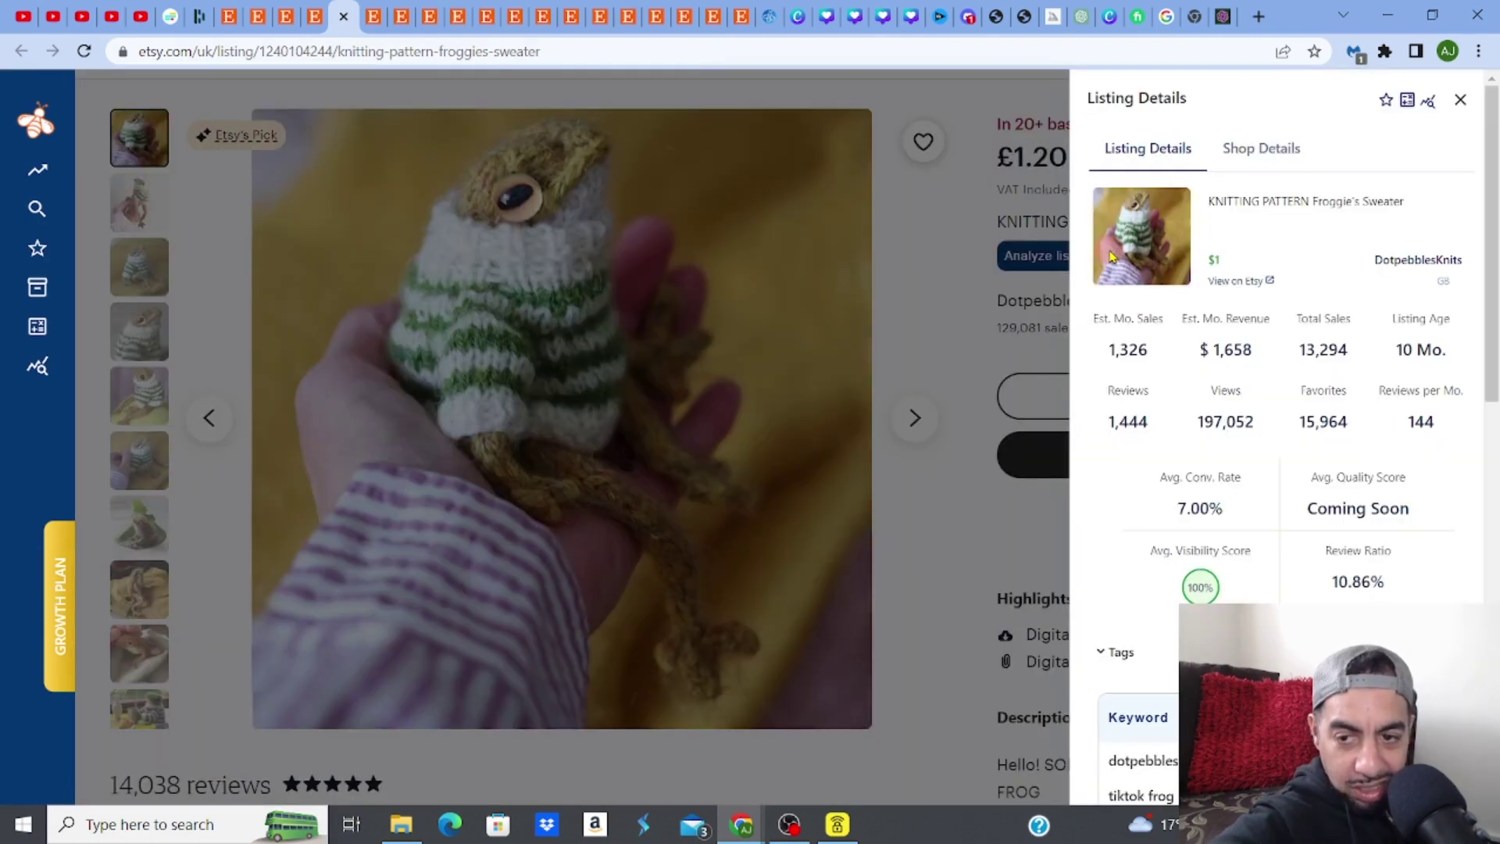
left_click(1247, 365)
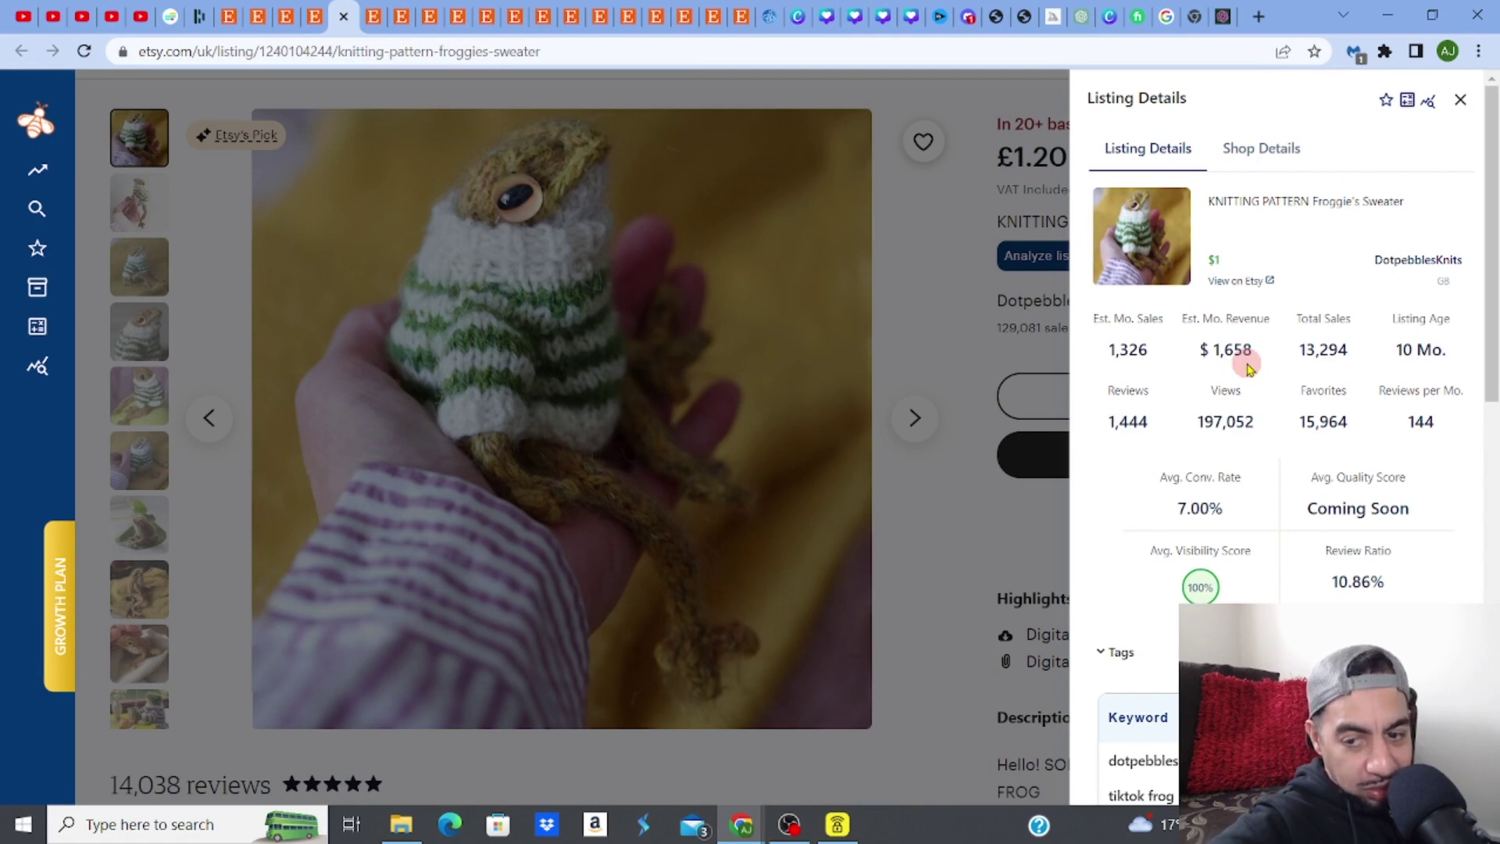
left_click_drag(1494, 196, 1494, 442)
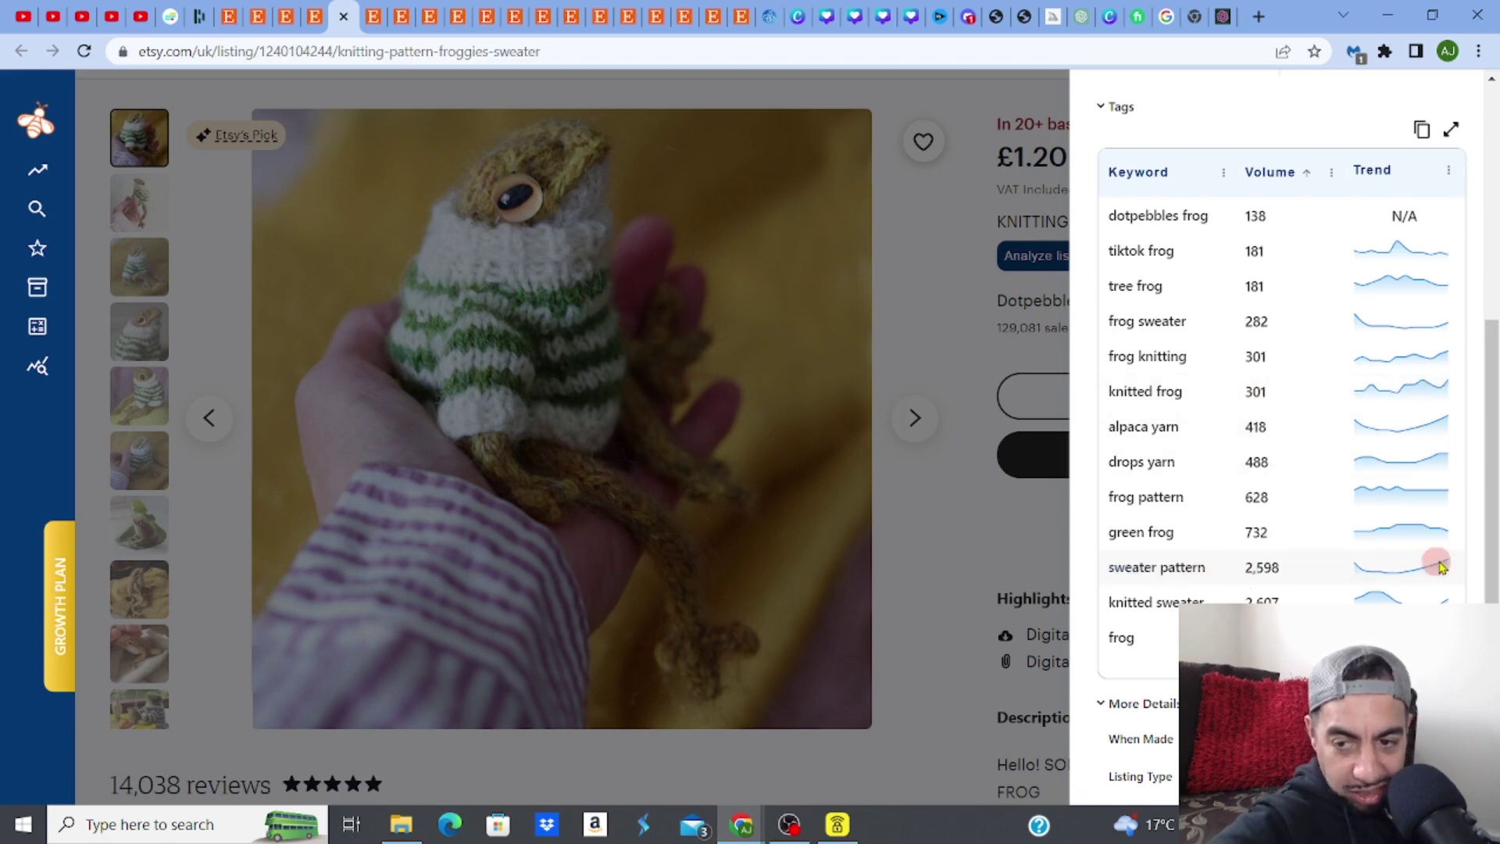
scroll(1441, 566, "down", 4)
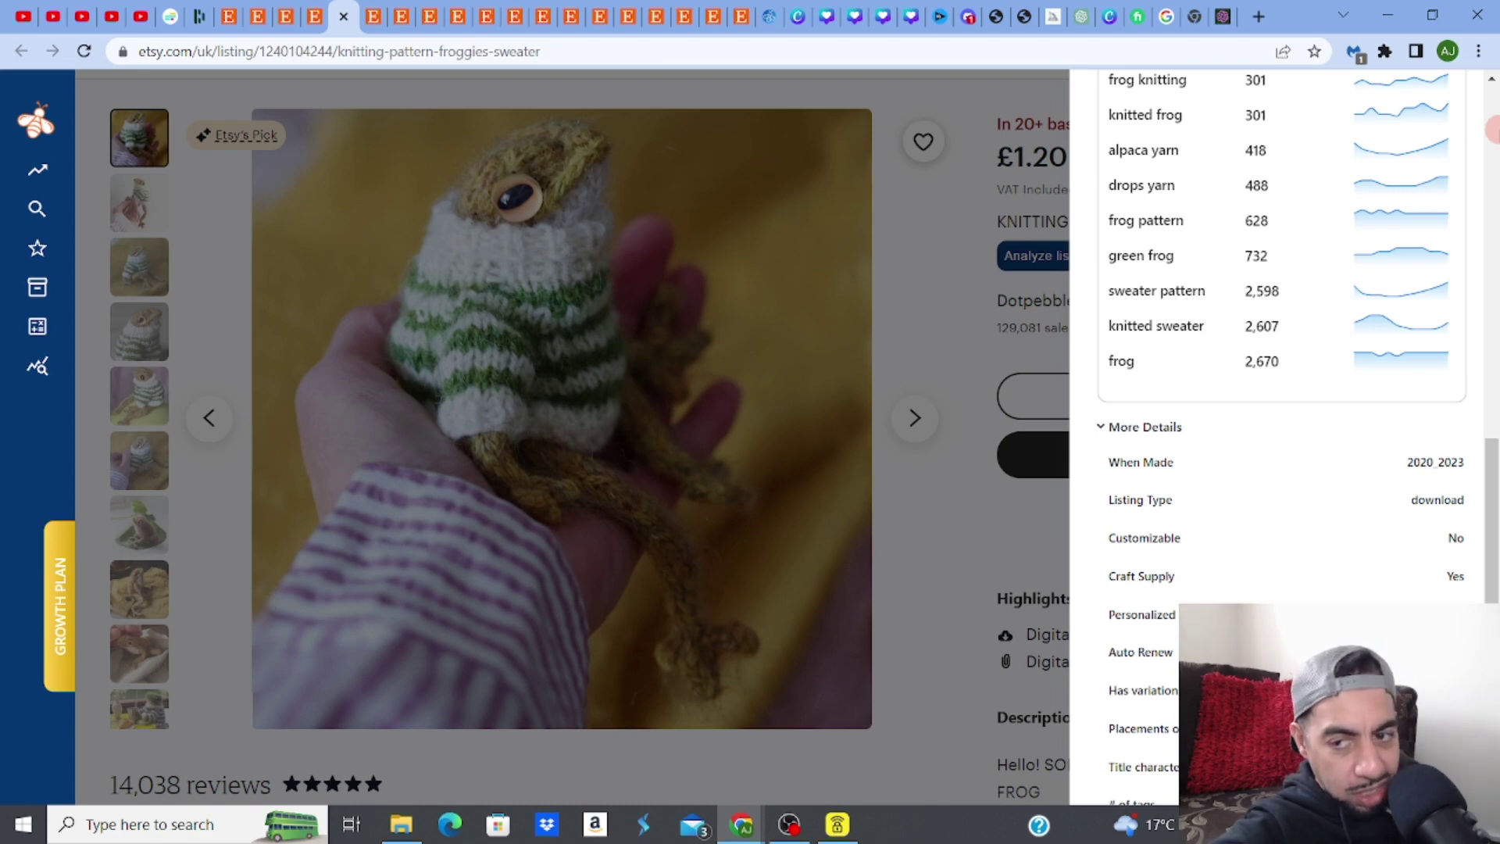
scroll(1281, 438, "up", 10)
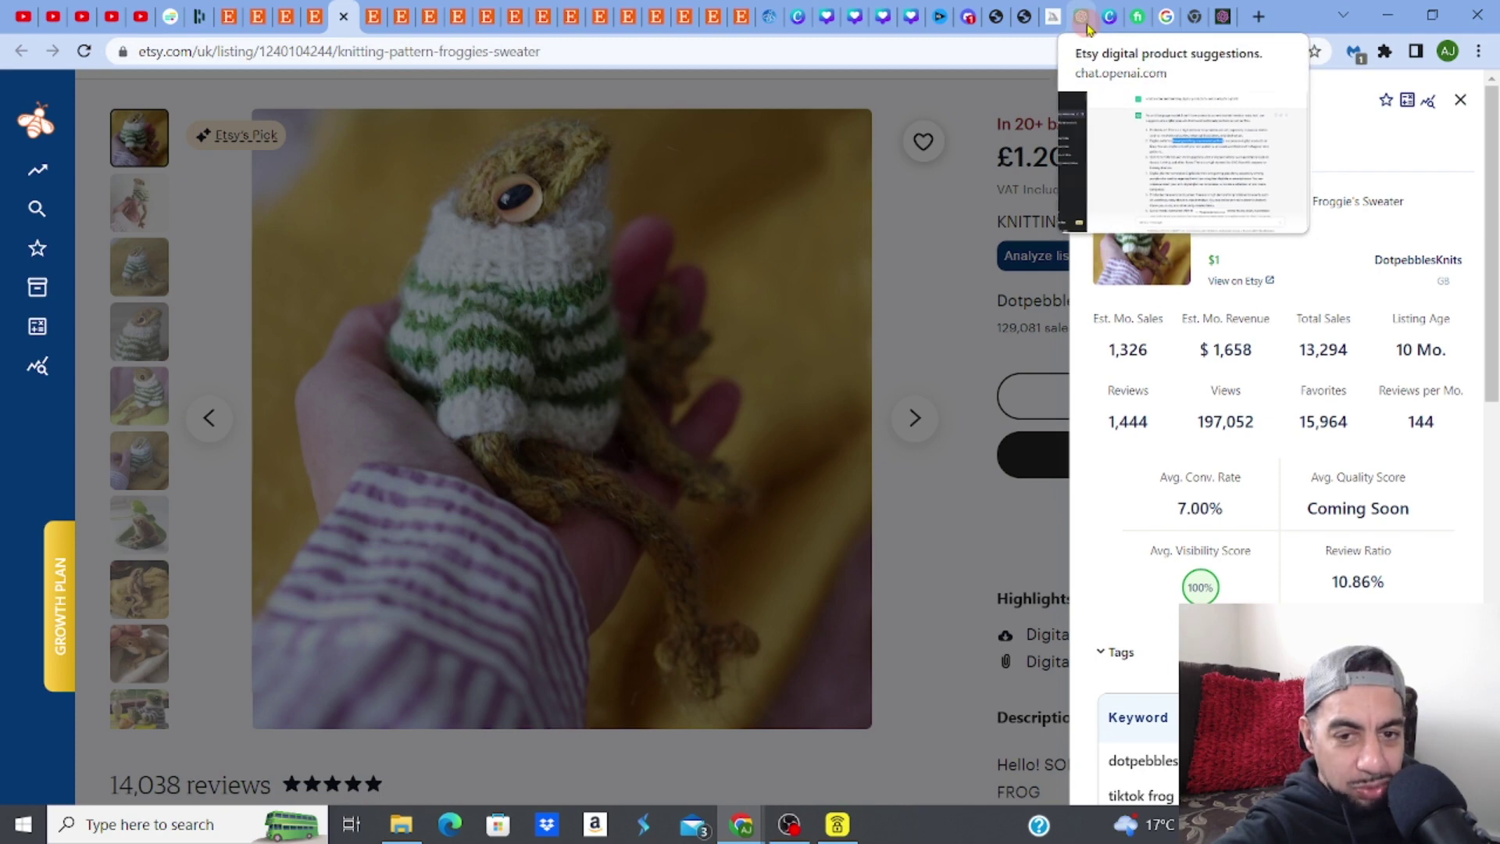
Switch to ChatGPT and highlight the original prompt and 'Sewing' in the patterns idea
left_click(1082, 17)
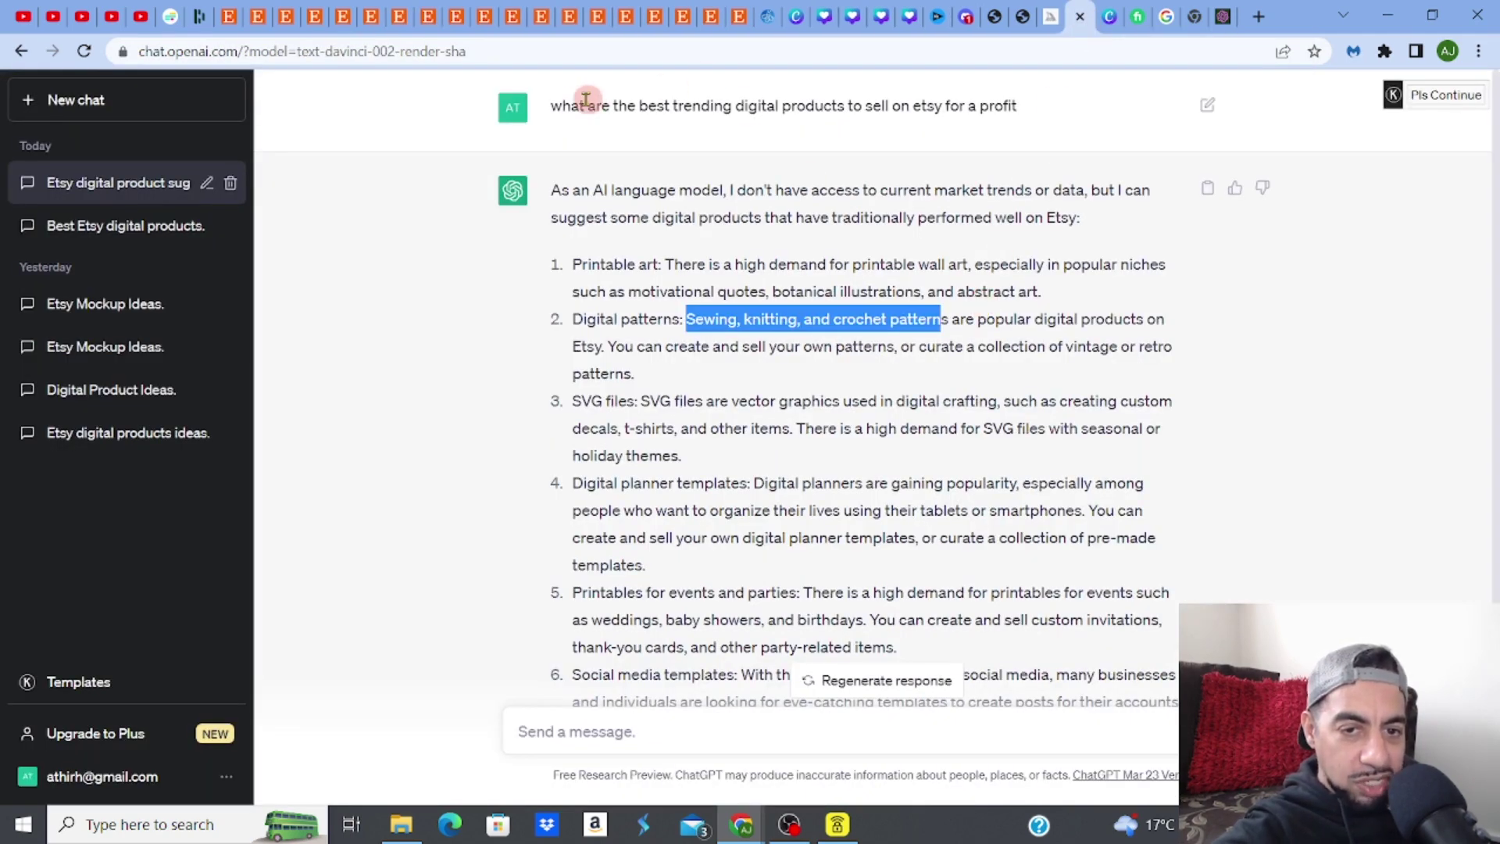
left_click_drag(555, 104, 987, 114)
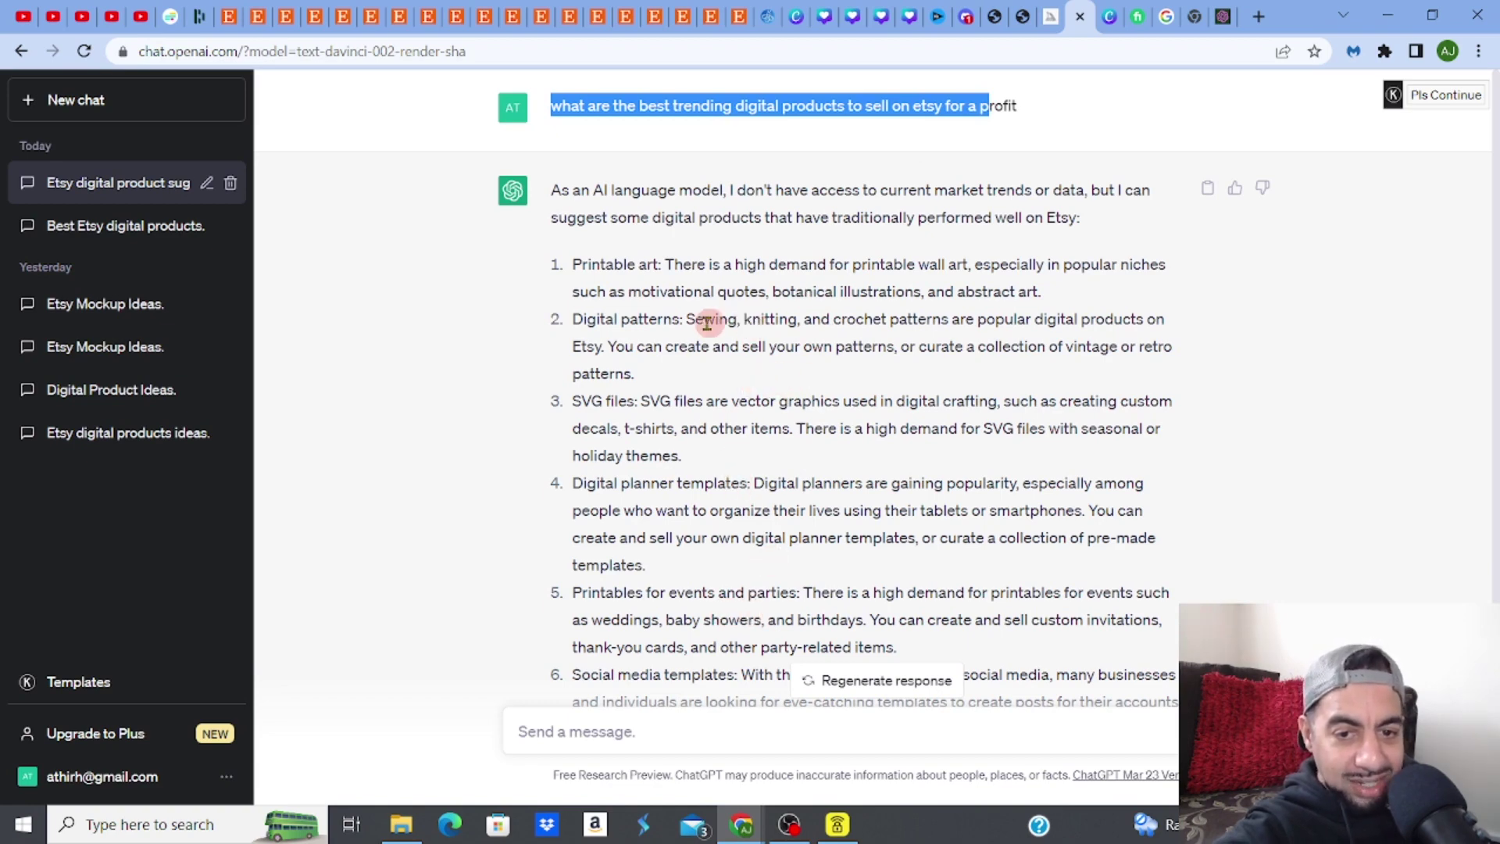
left_click_drag(691, 319, 734, 320)
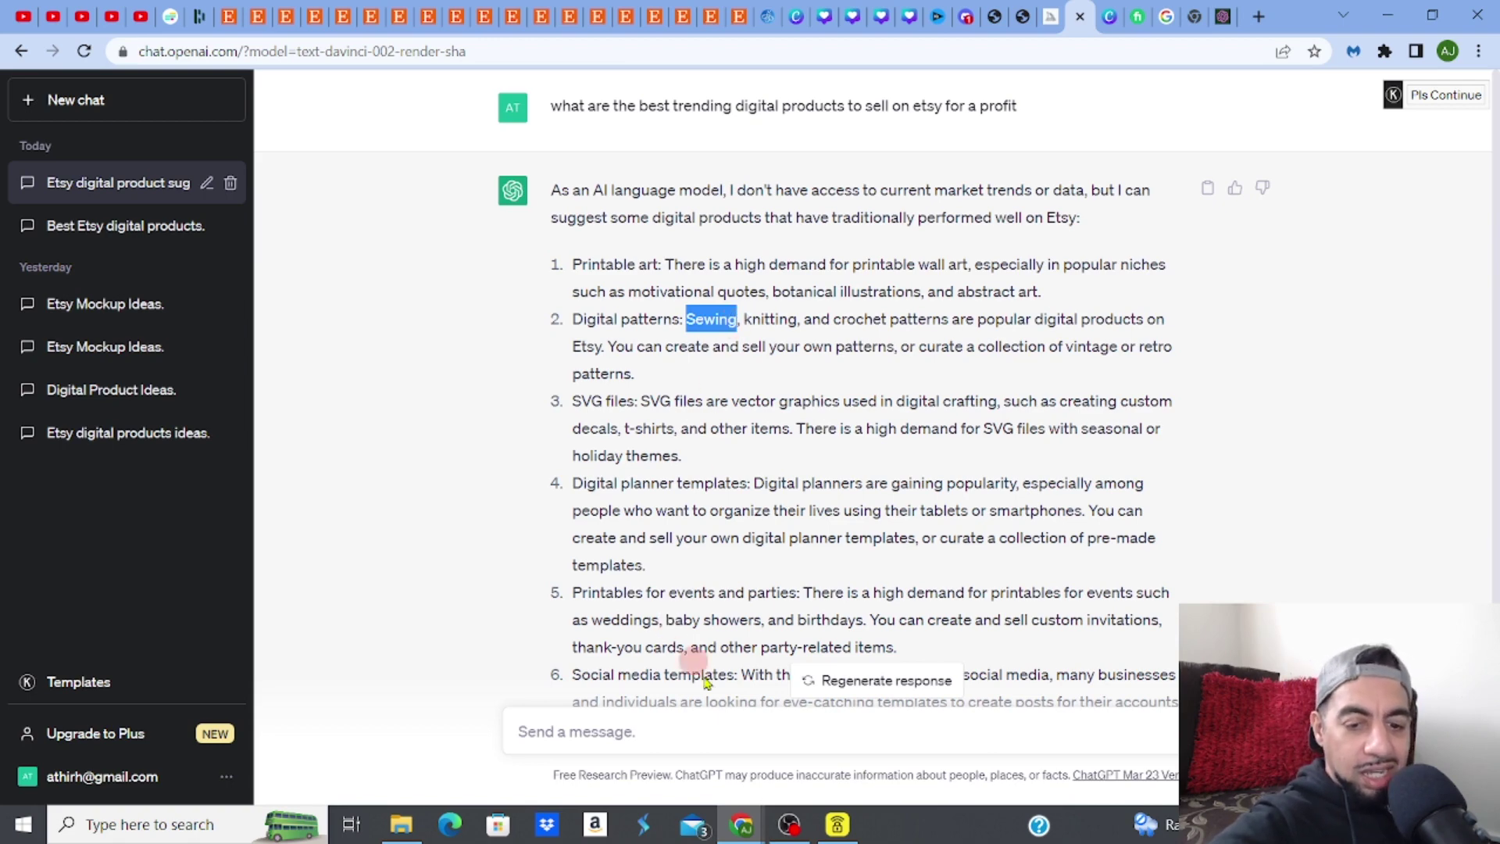
left_click(779, 834)
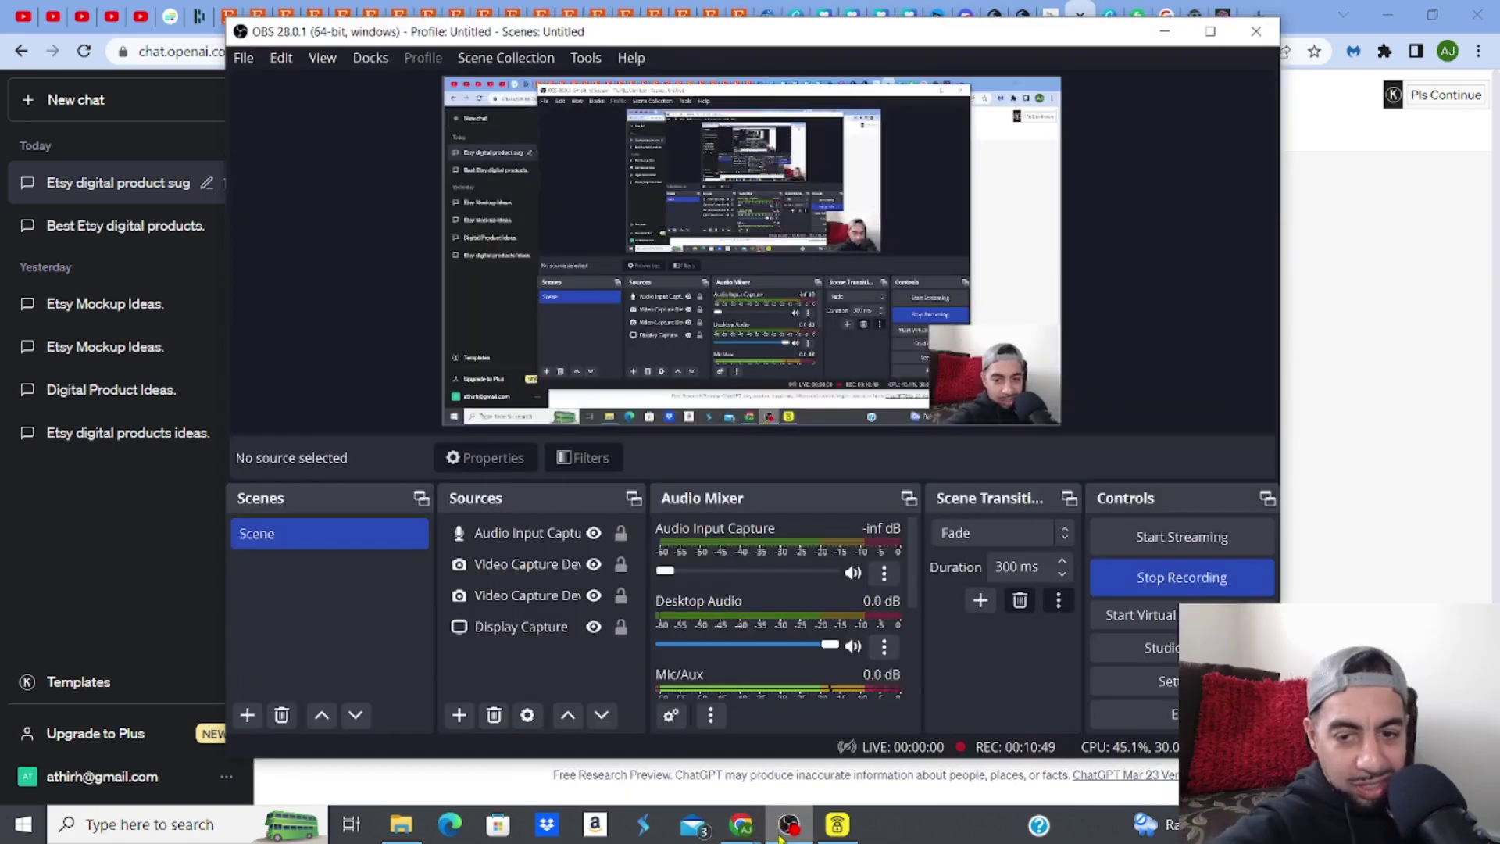